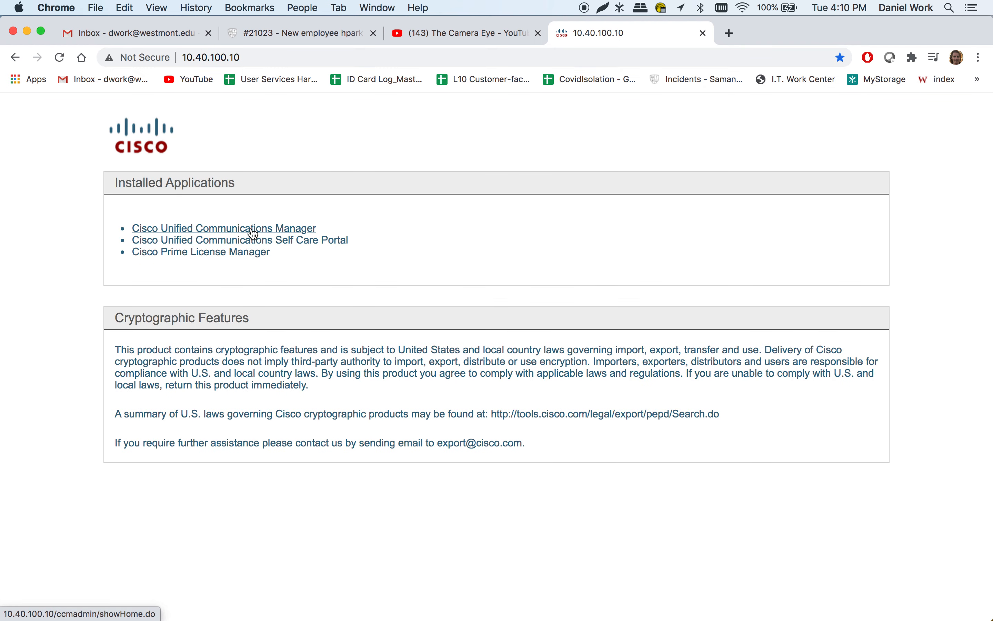
- Open the Cisco Unified Communications Manager application from 10.40.100.10's installed applications
click(253, 232)
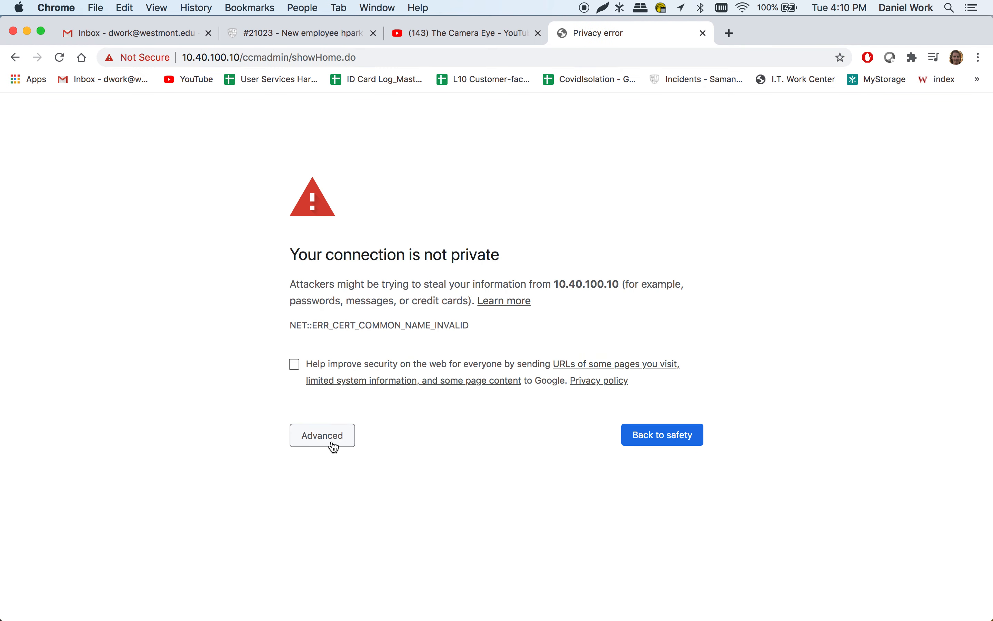
- Bypass the certificate warning, sign in with the admin account, and switch to the service ticket
click(333, 446)
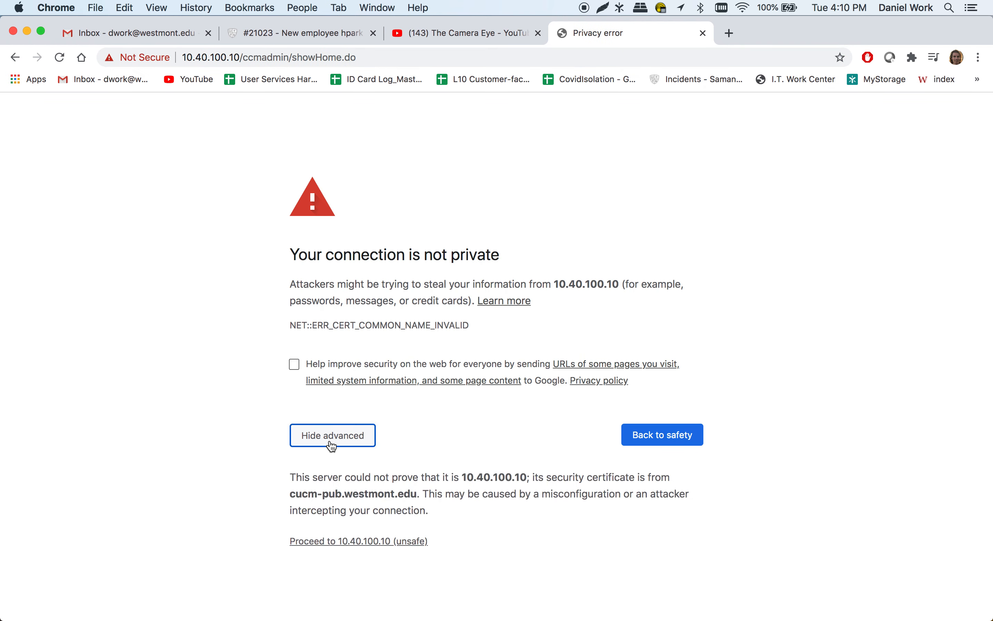
click(352, 541)
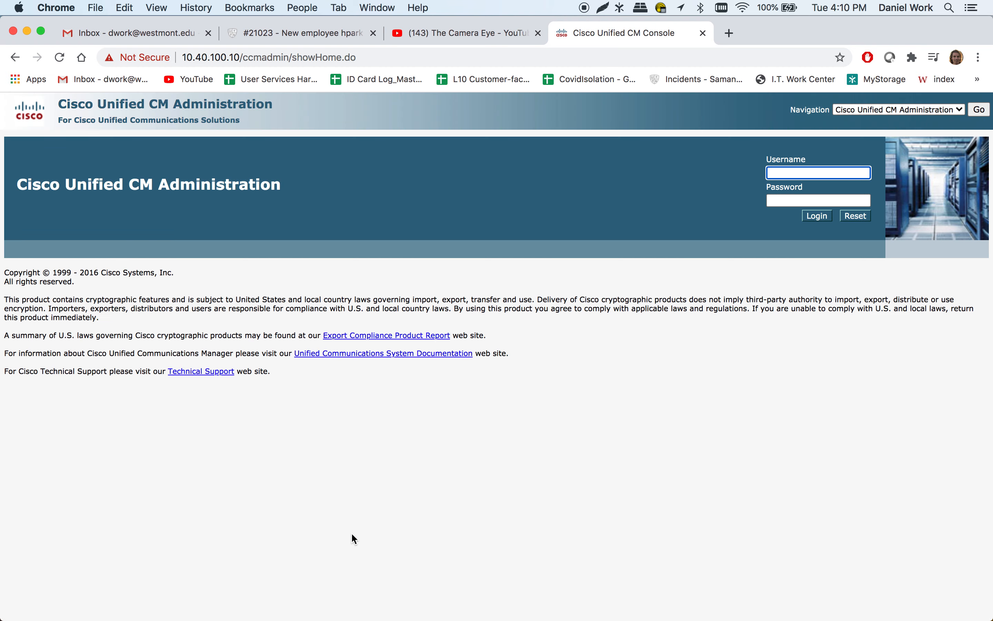
click(775, 174)
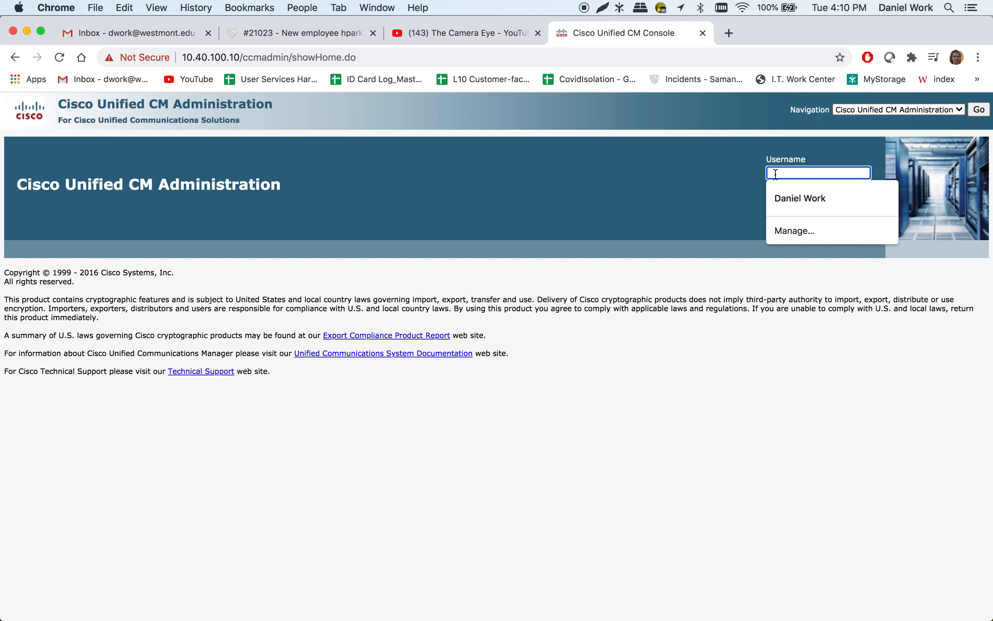
text(admin-dwork)
key(Tab)
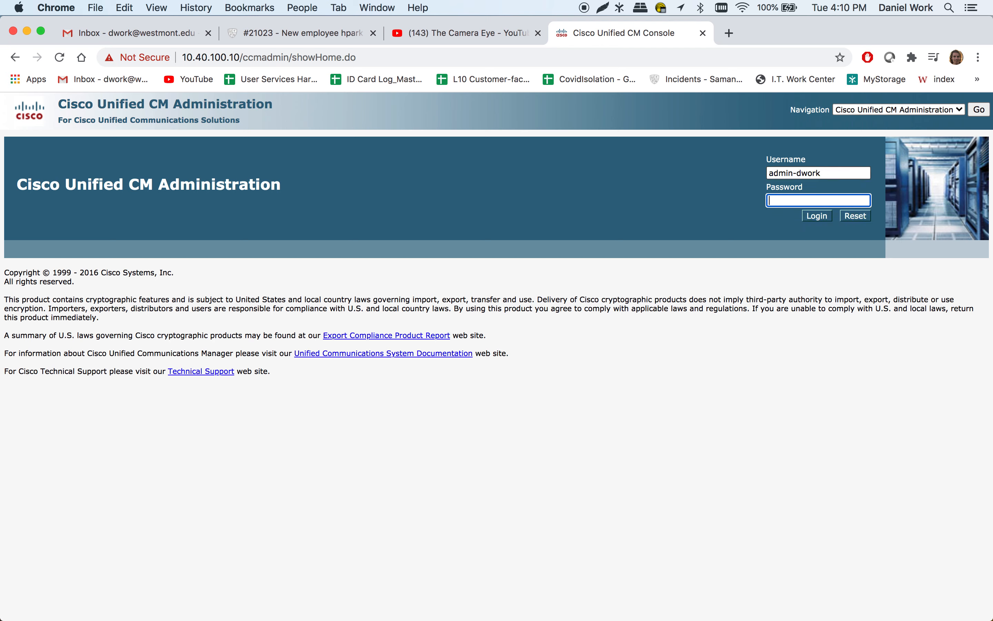
text(********)
key(Return)
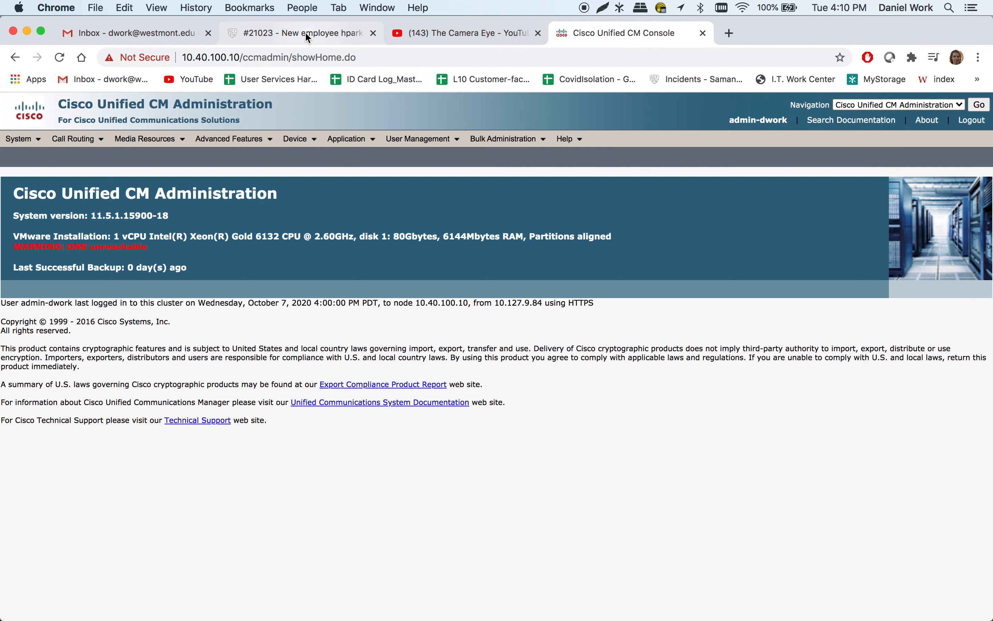
click(305, 35)
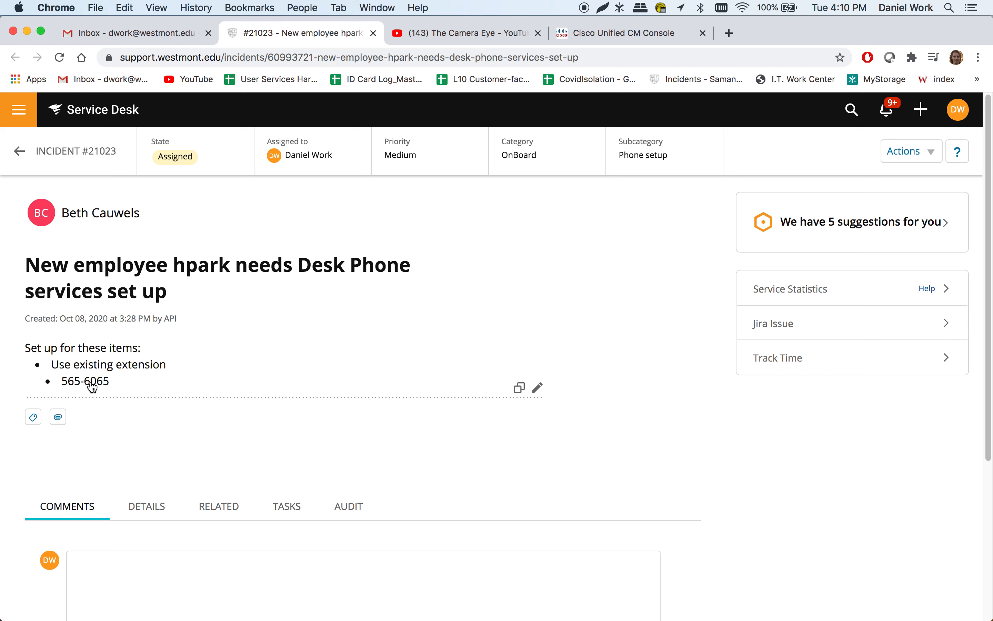
click(590, 29)
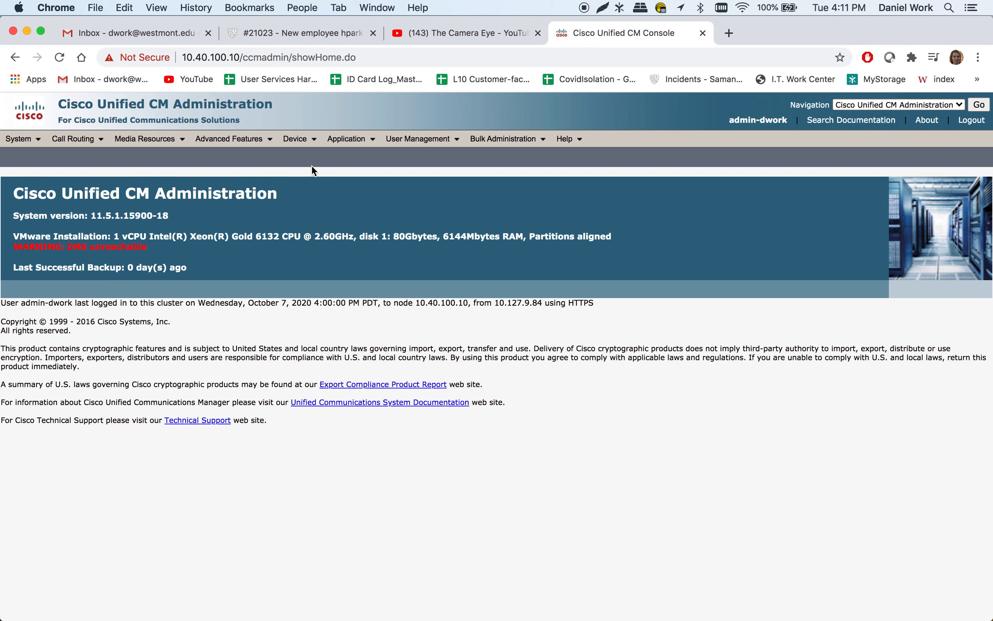
- Search Device > Phone by Directory Number for 6065
mouse_move(304, 144)
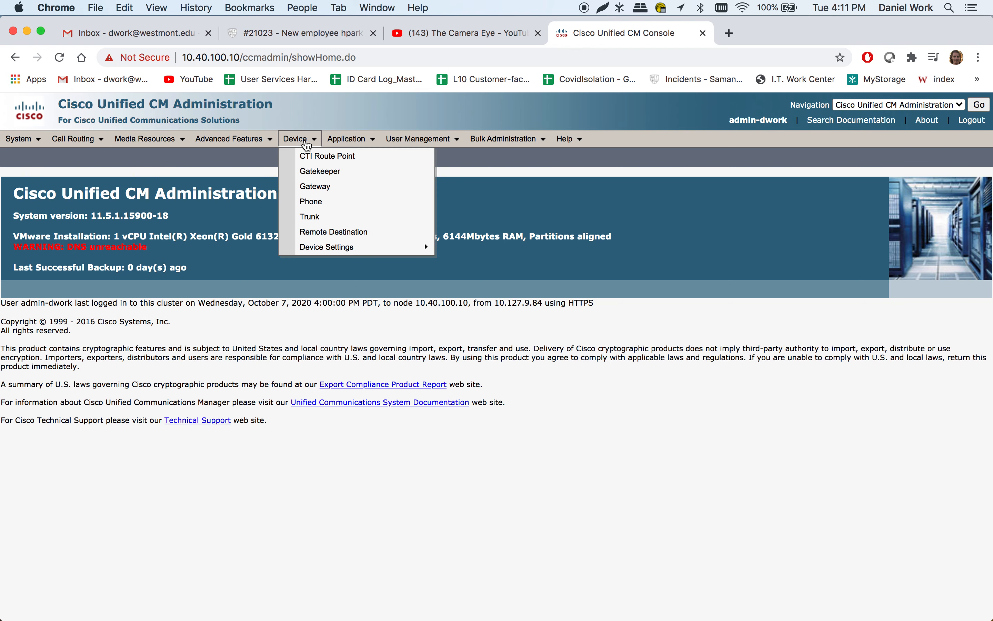
click(305, 205)
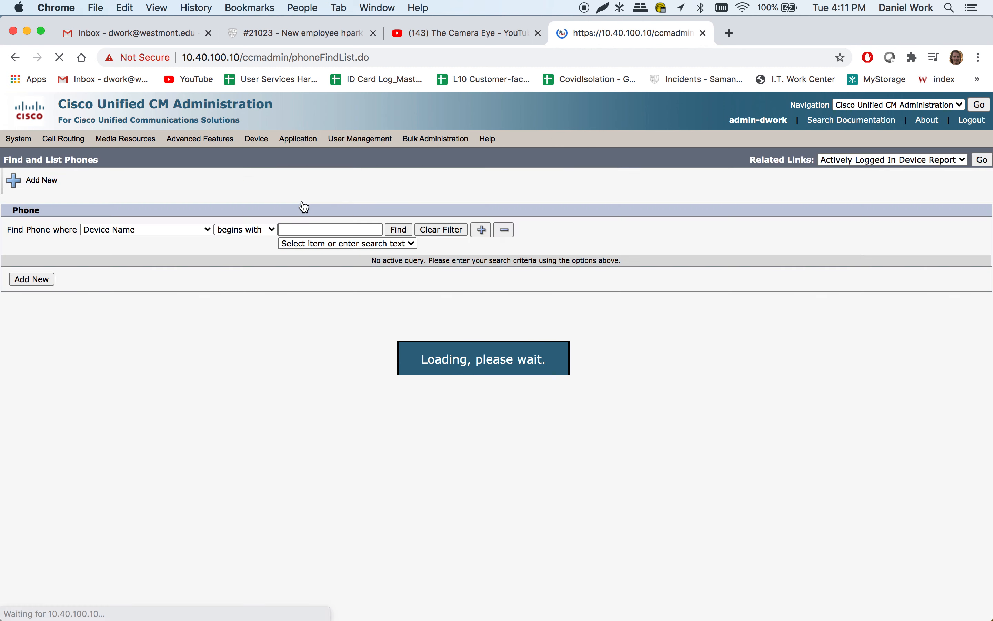
click(172, 227)
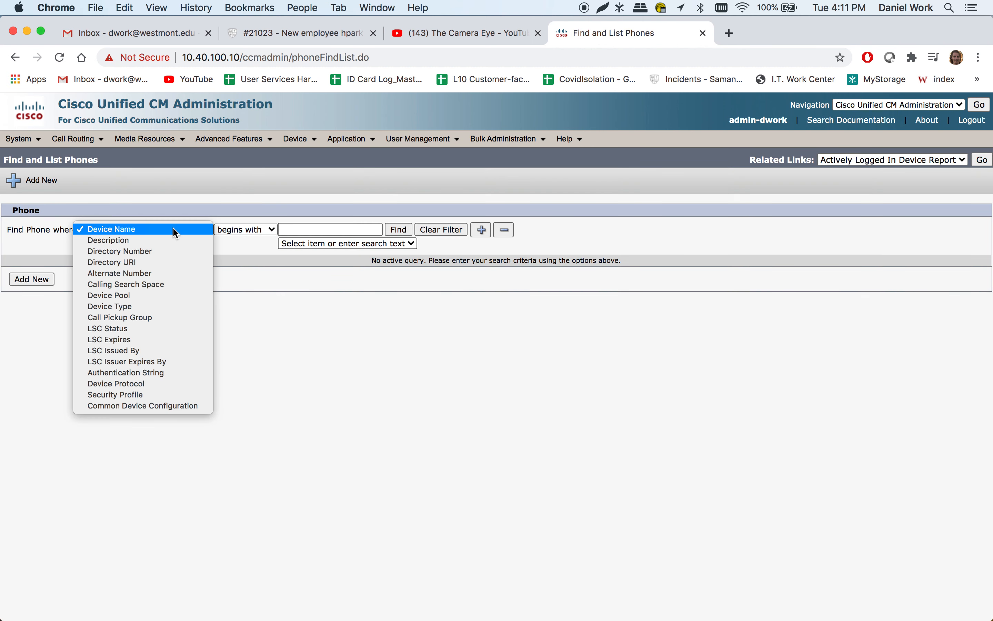
click(162, 250)
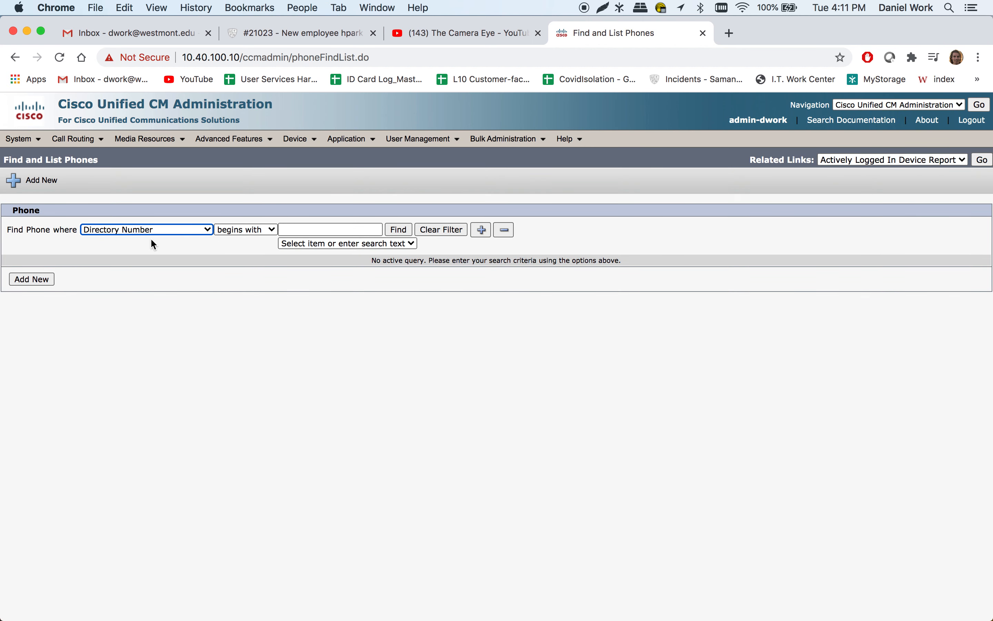
click(286, 228)
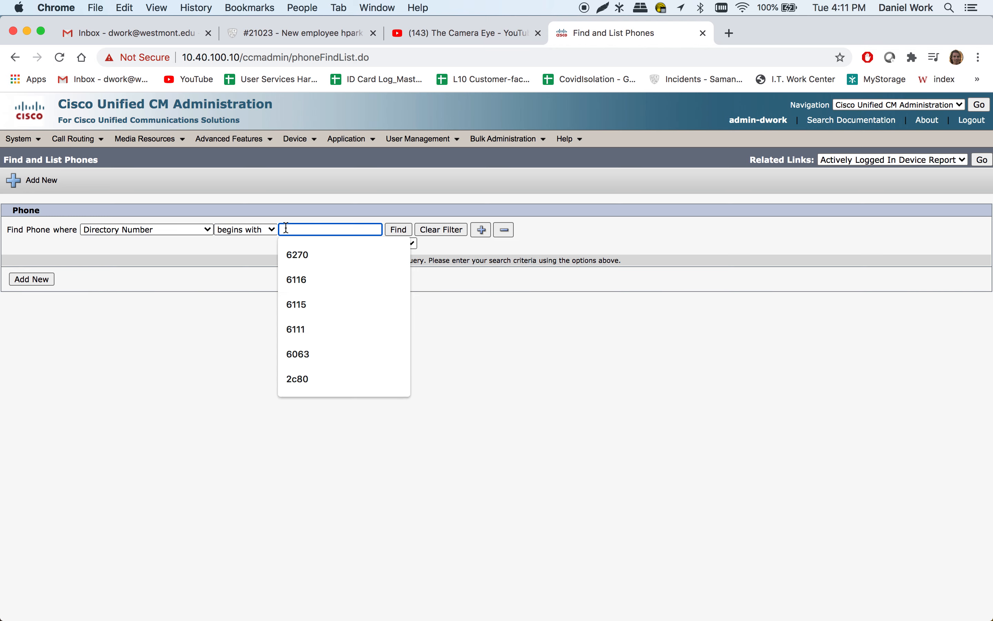
text(6065)
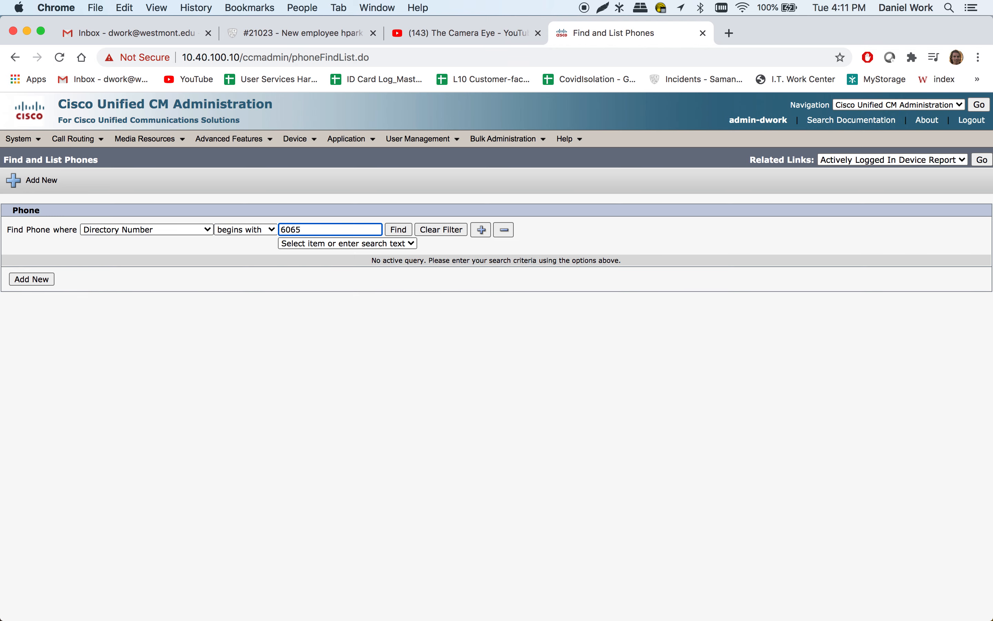
key(Return)
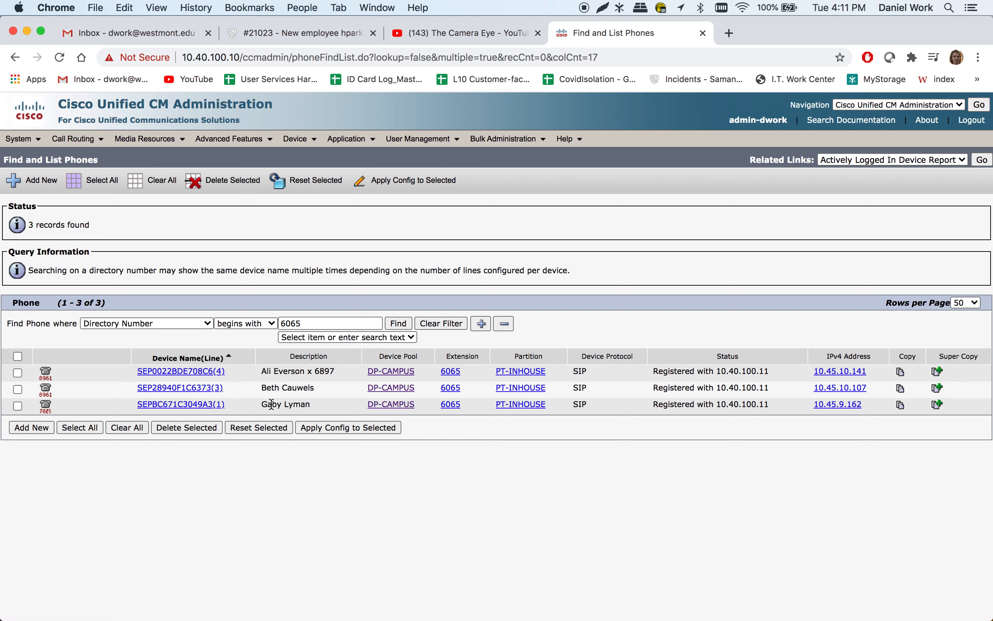
- Change phone SEPBC671C3049A3's description to 'KH 210' plus the employee's username and save
click(196, 407)
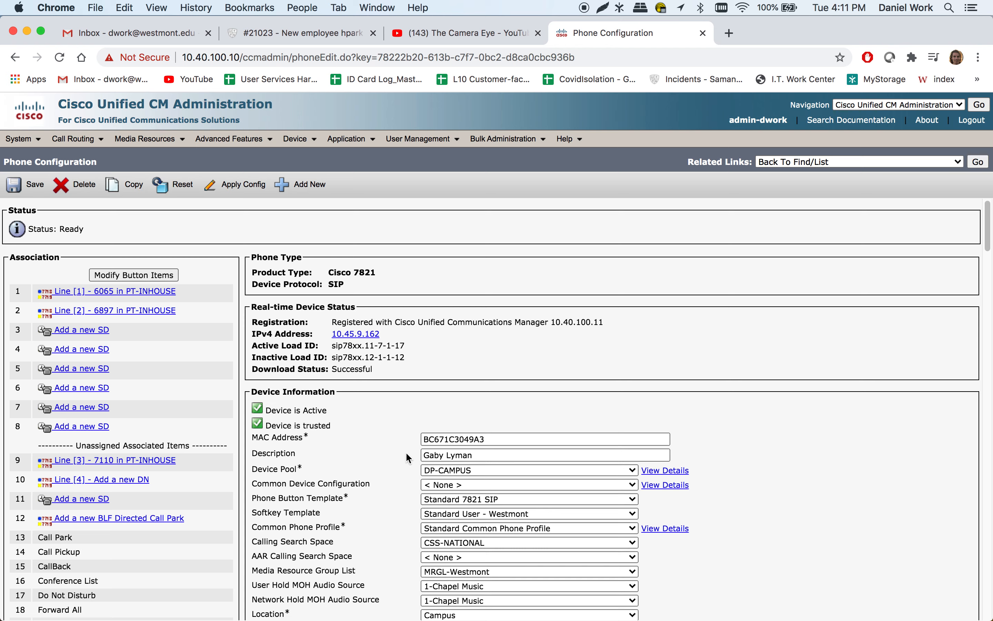
drag(484, 454, 405, 456)
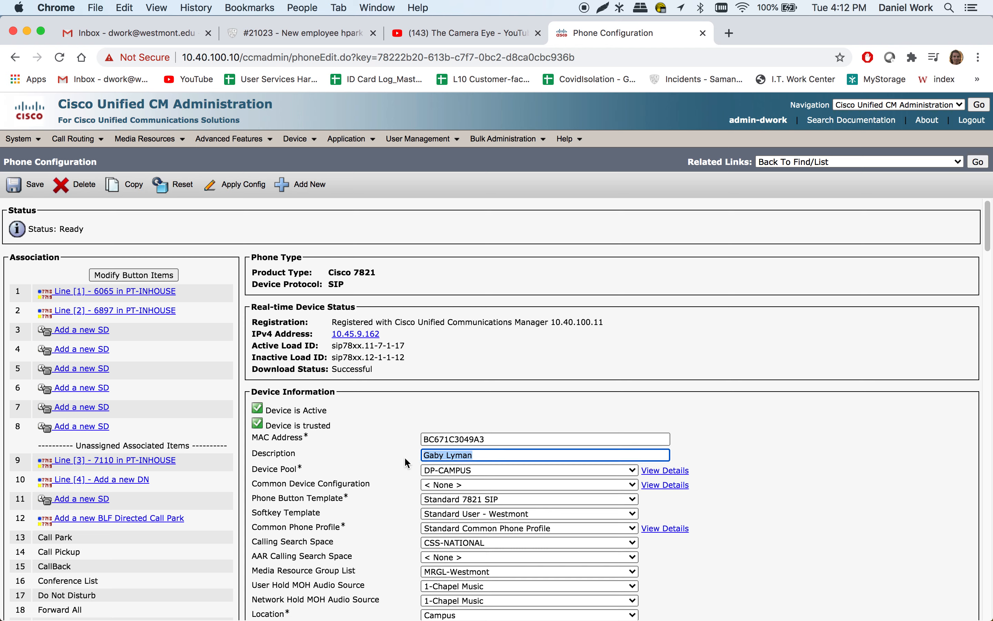
text(KH 210)
text(park)
click(302, 33)
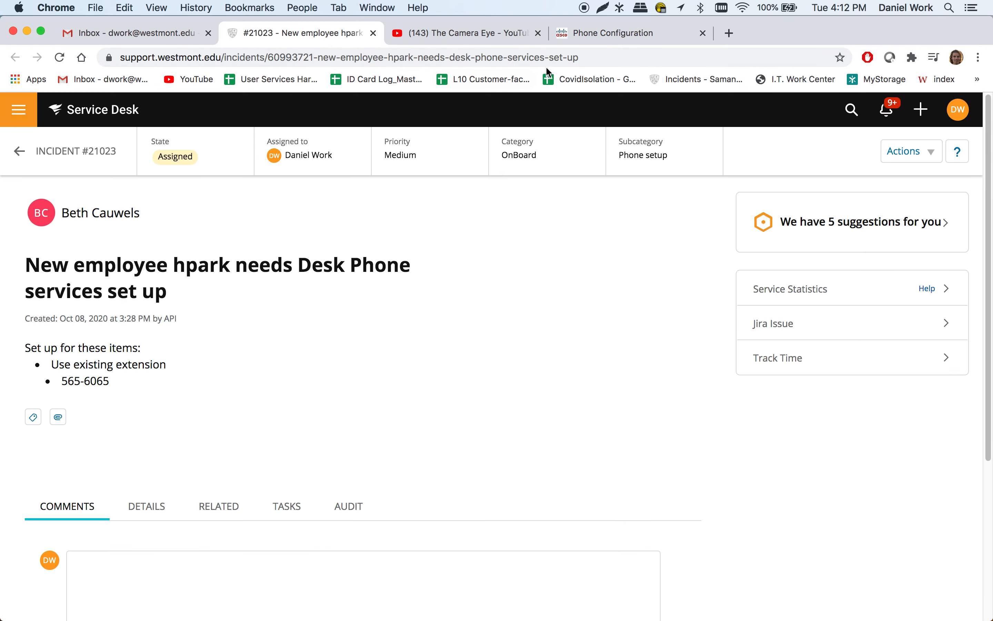
click(591, 34)
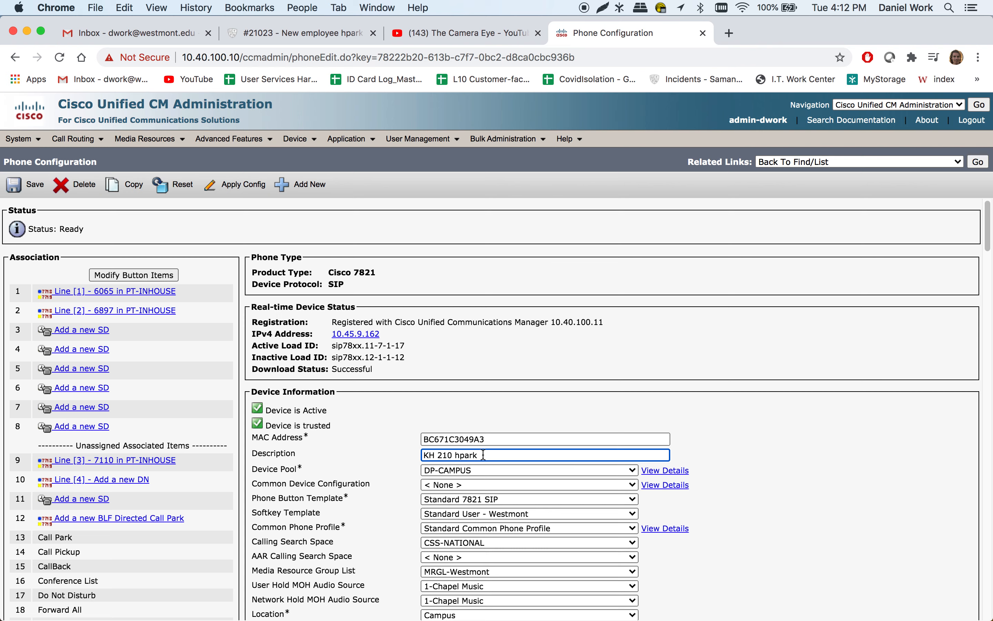
click(25, 185)
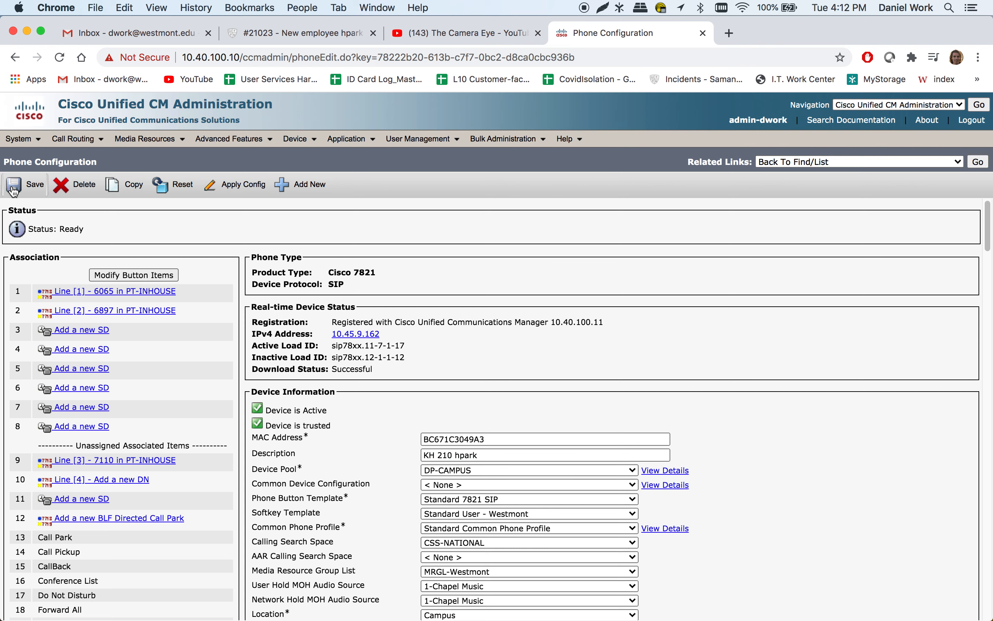
- Apply the saved configuration to phone SEPBC671C3049A3 and confirm
click(621, 149)
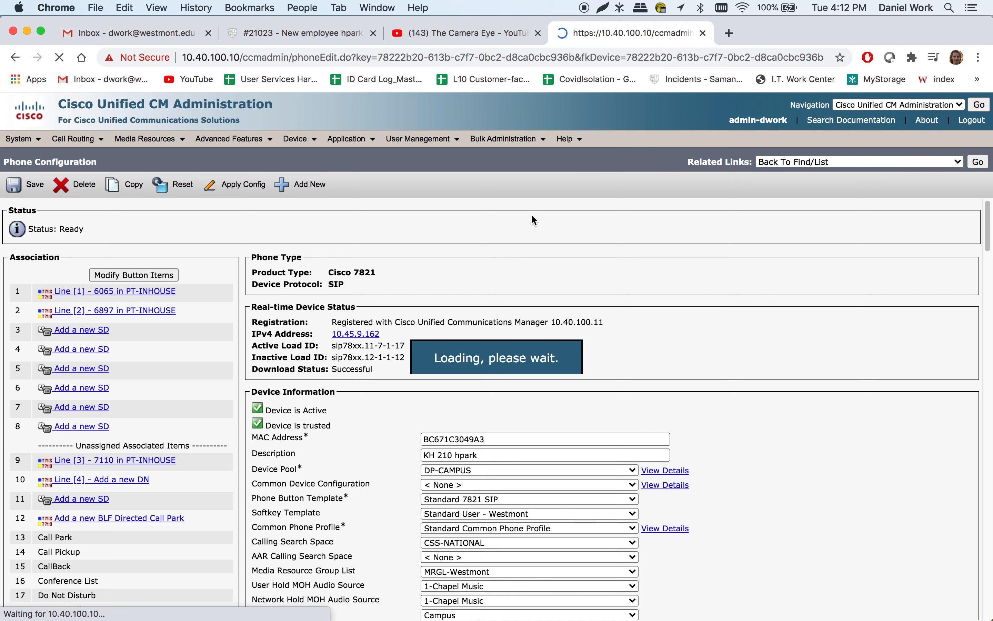
click(235, 186)
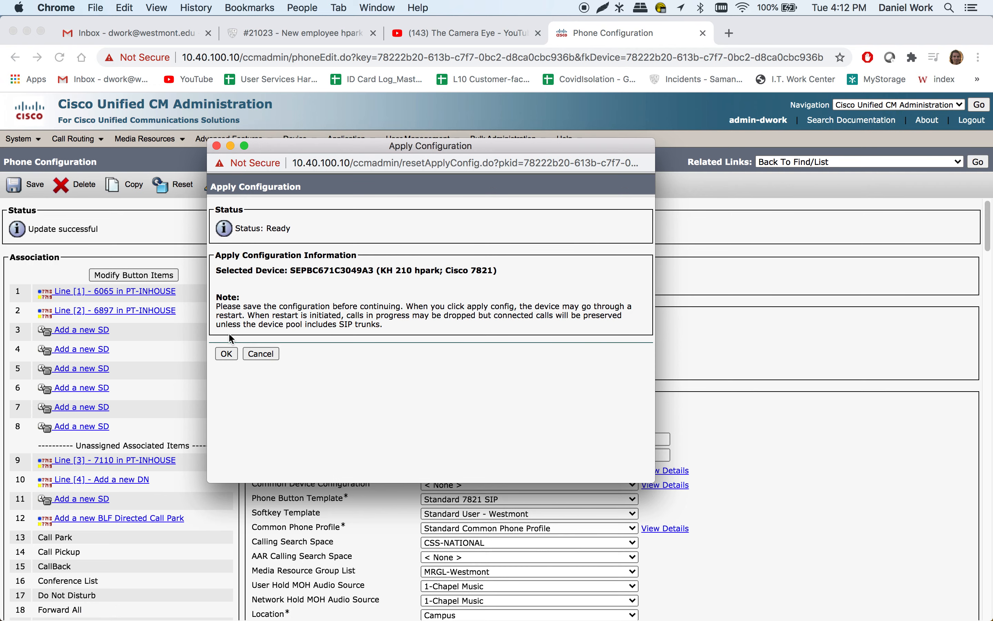
click(227, 353)
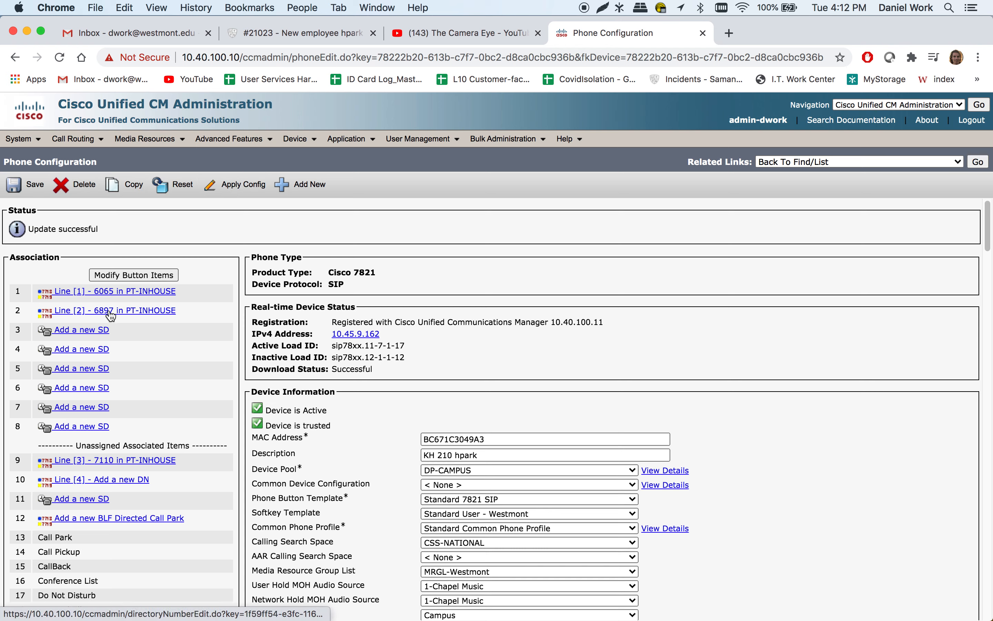
- Replace line 6065's description with the new employee's full name, then open a new tab
click(129, 293)
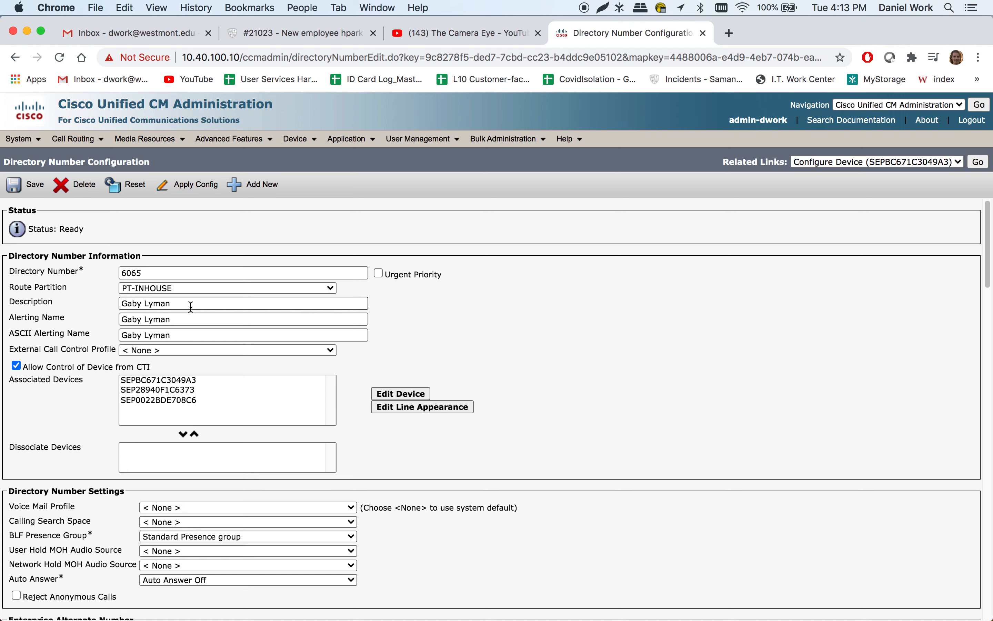
drag(191, 307, 83, 300)
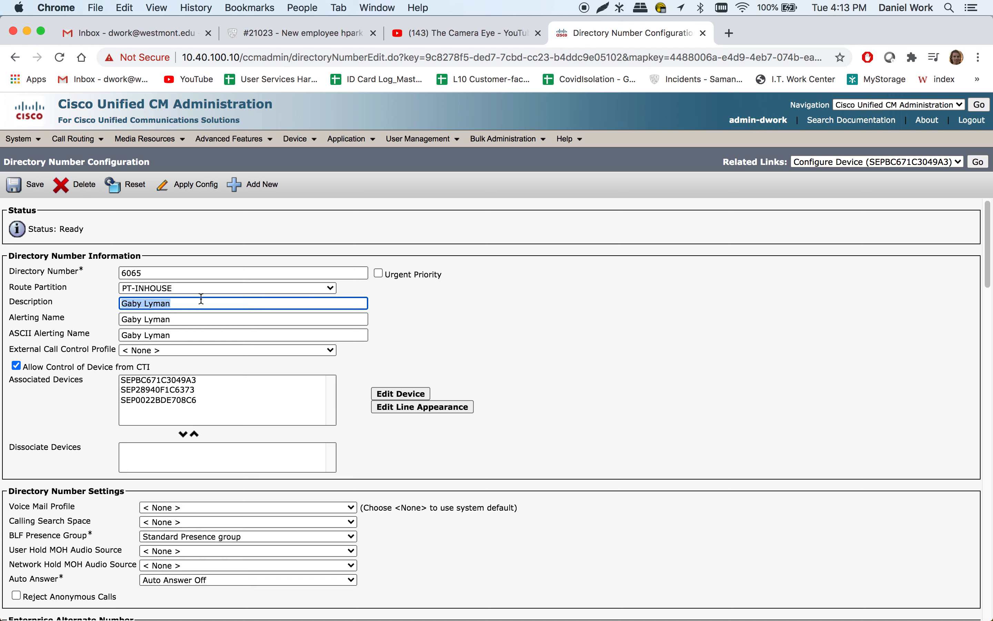
click(722, 35)
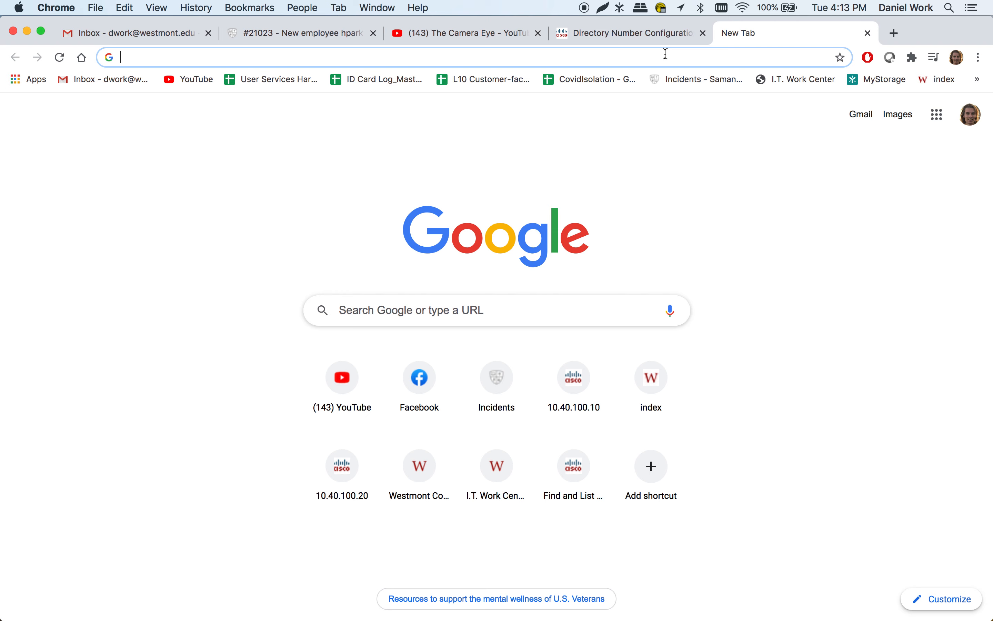
- Load the itstaff.westmont.edu staff user lookup page
text(it)
key(Right)
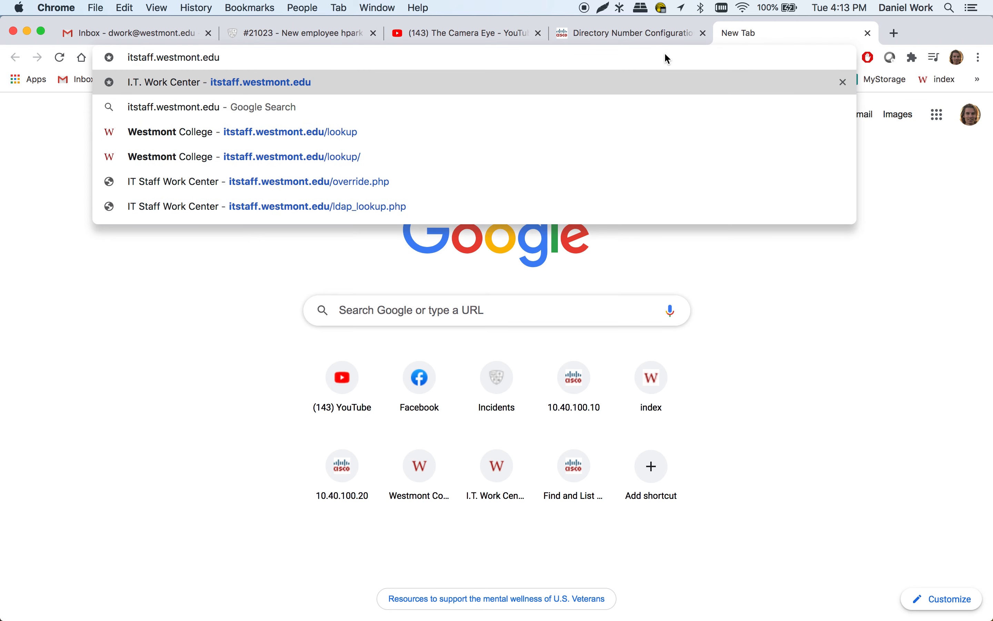
text(/l)
key(Right)
text(/)
key(Return)
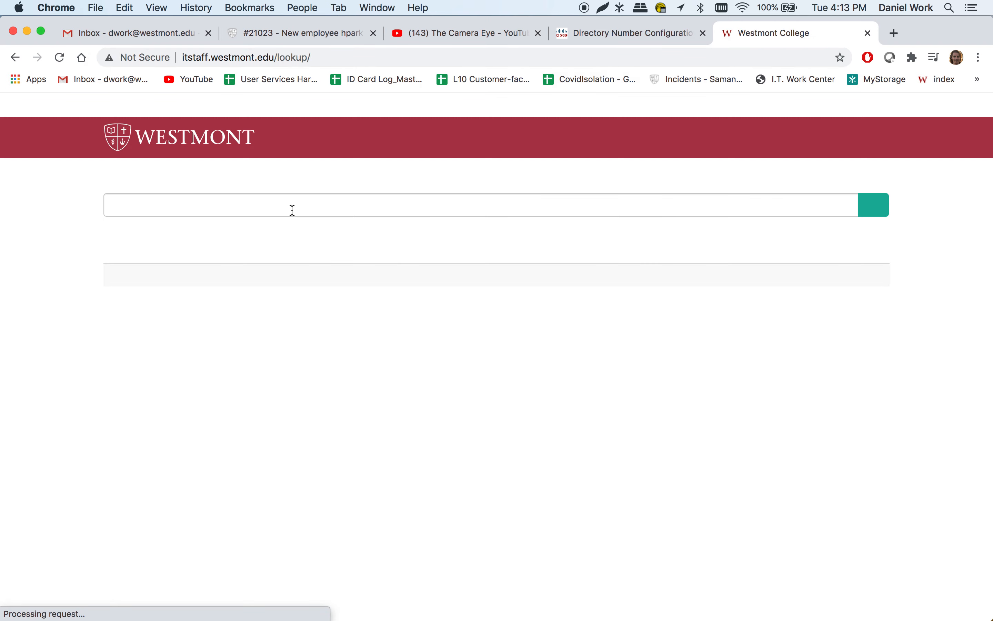
- Look up the new employee's account, view their directory details, and return to line 6065
click(293, 210)
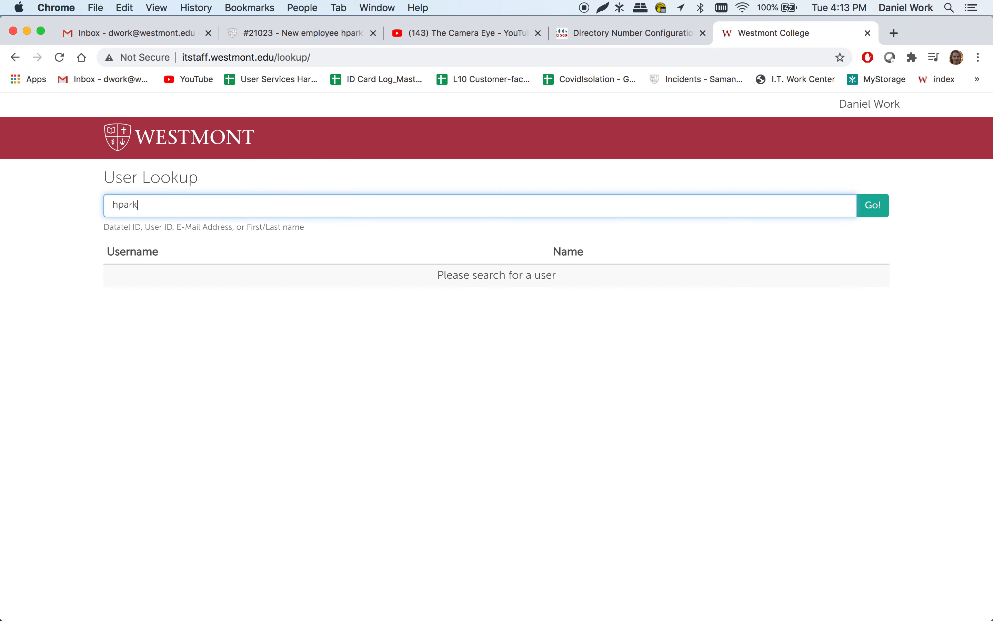
key(Return)
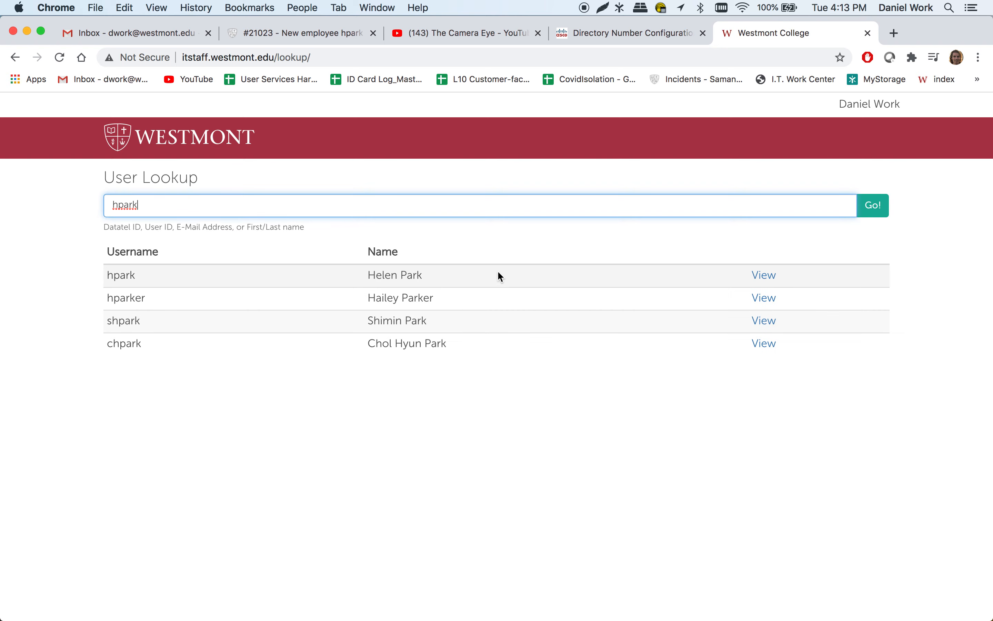
click(764, 275)
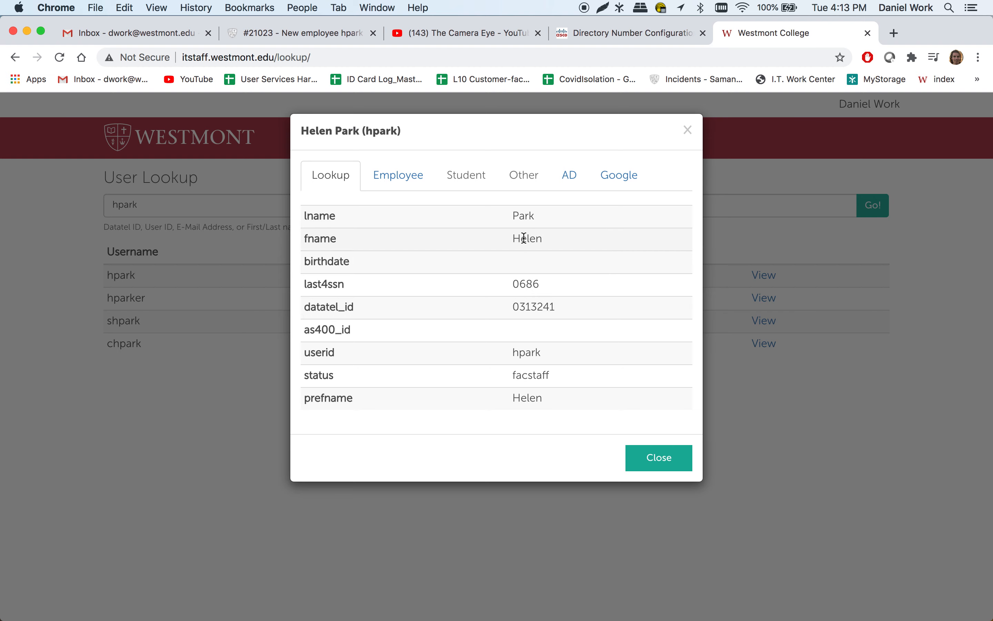
click(614, 35)
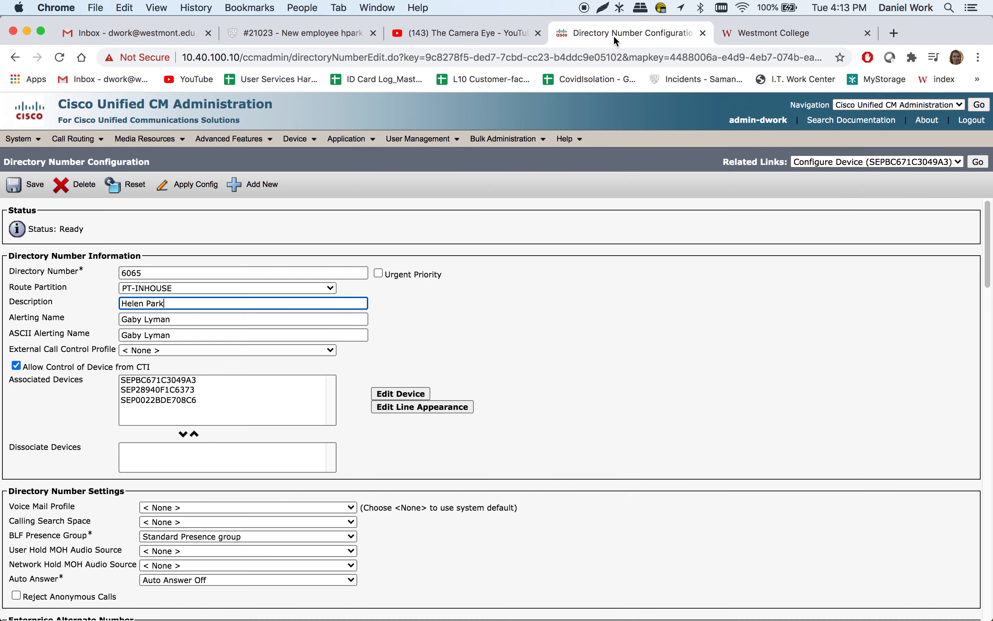
- Copy the description's name into Alerting Name and ASCII Alerting Name
drag(209, 304, 111, 307)
key(super+c)
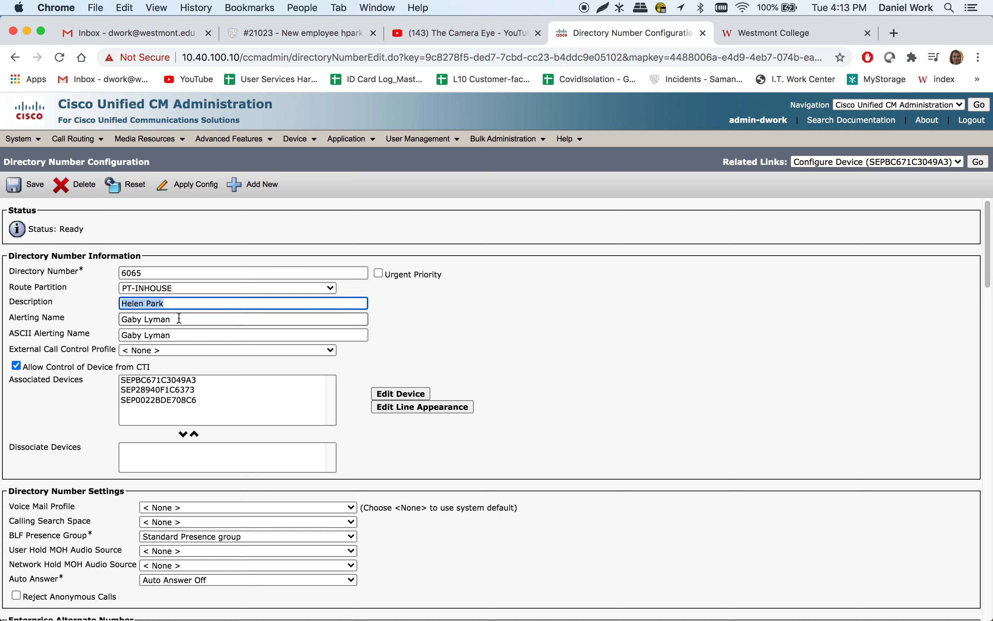
drag(179, 318, 92, 323)
key(super+v)
key(Tab)
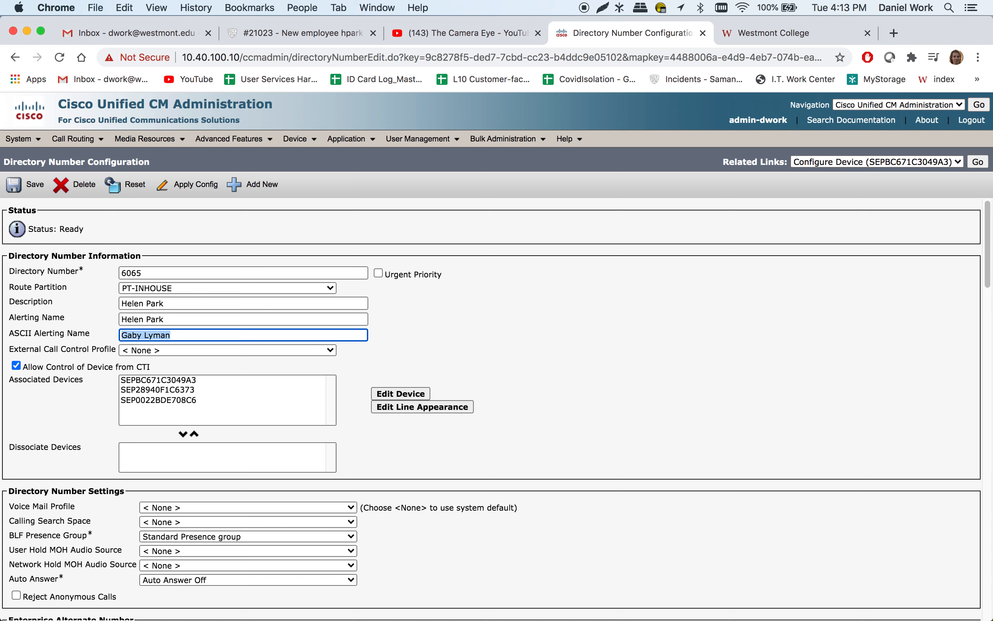
key(super+v)
- Scroll down through the line settings to the Line 1 section
scroll(380, 331, down, 5)
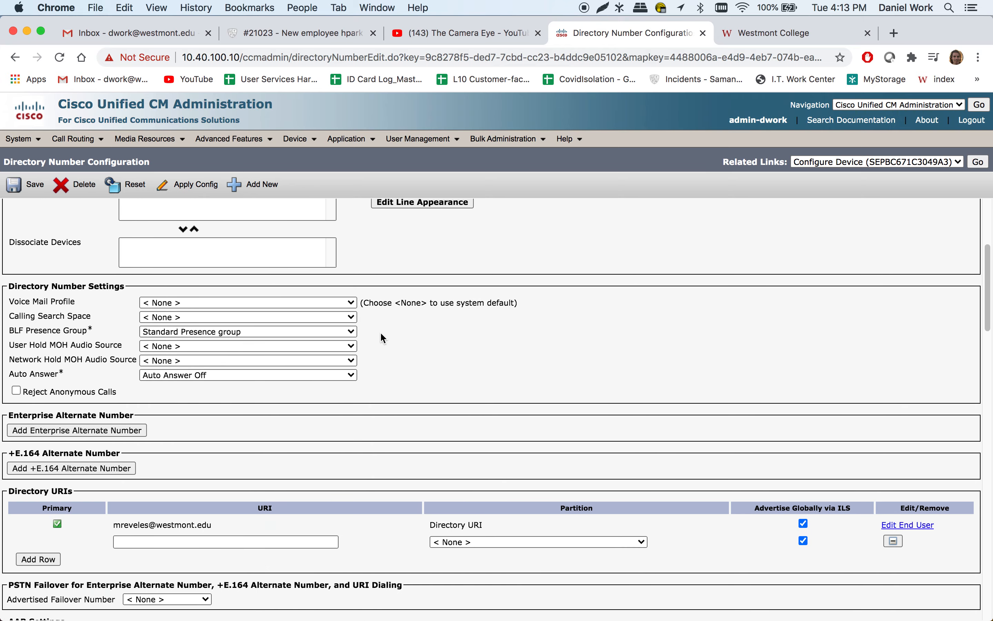
scroll(381, 338, down, 5)
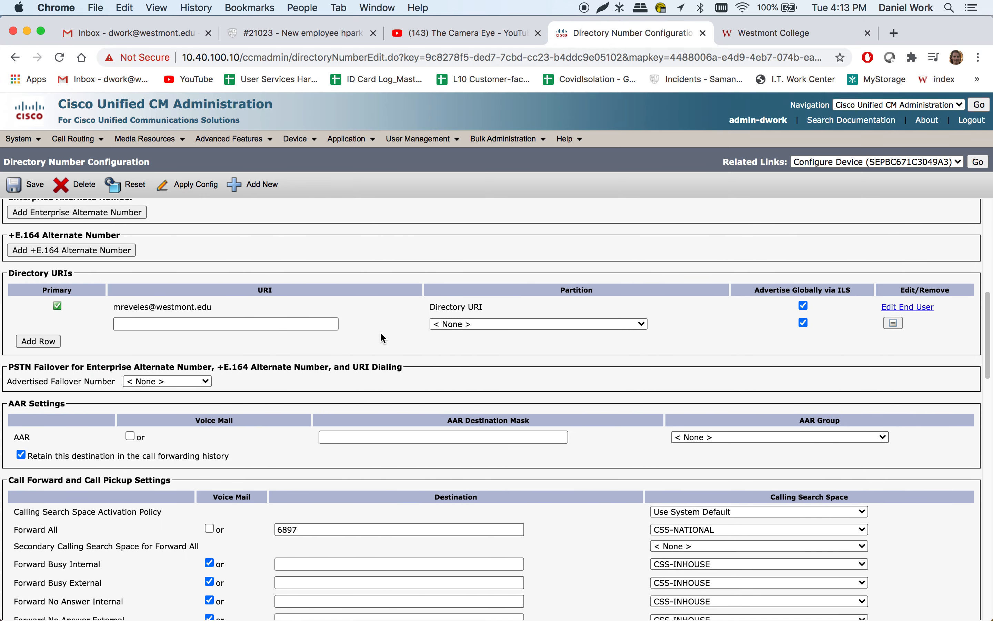
scroll(381, 334, down, 5)
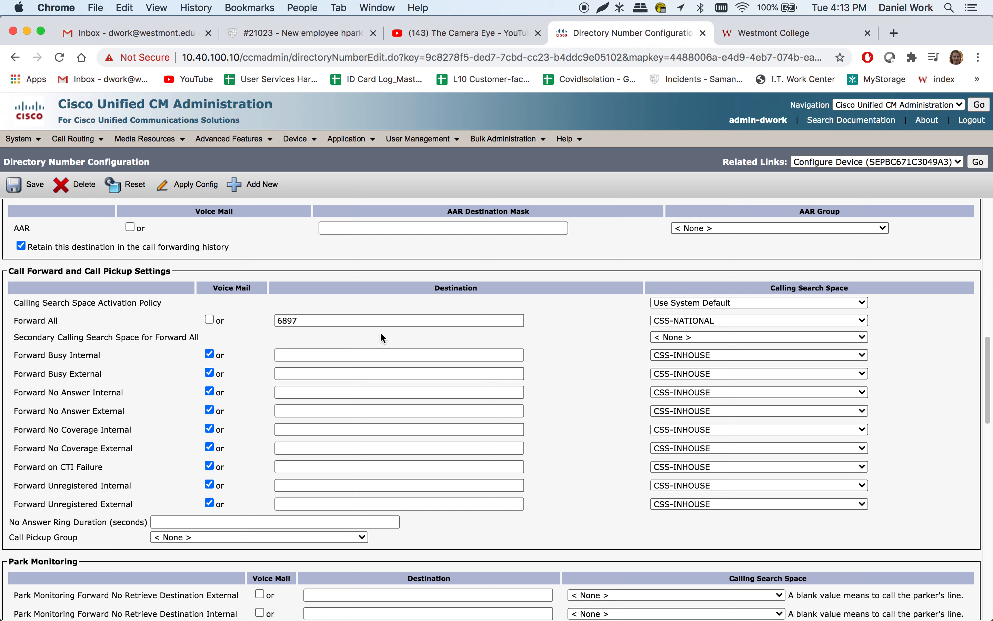
scroll(380, 332, down, 1)
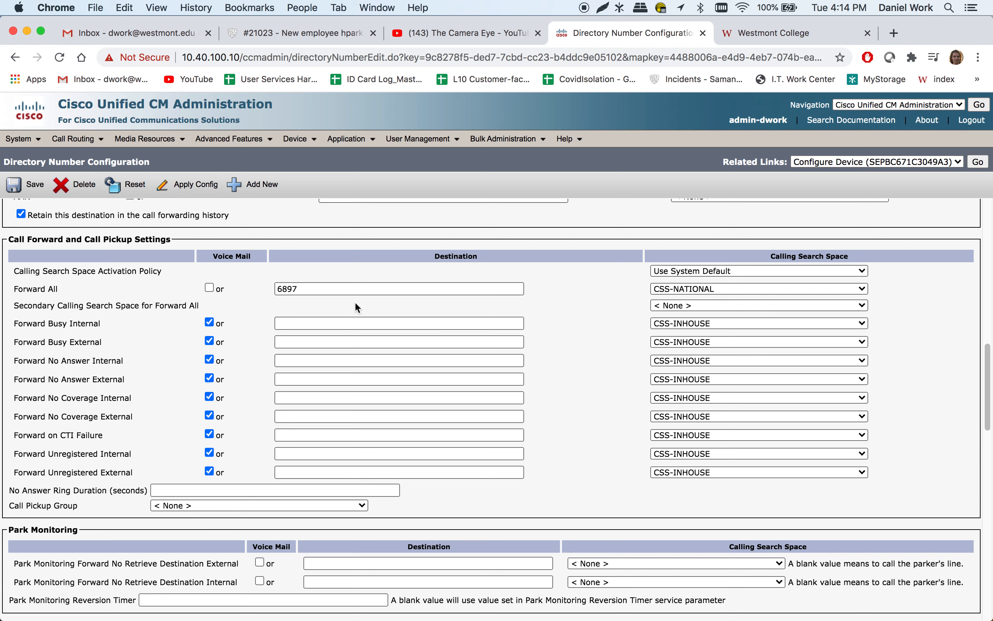
click(287, 289)
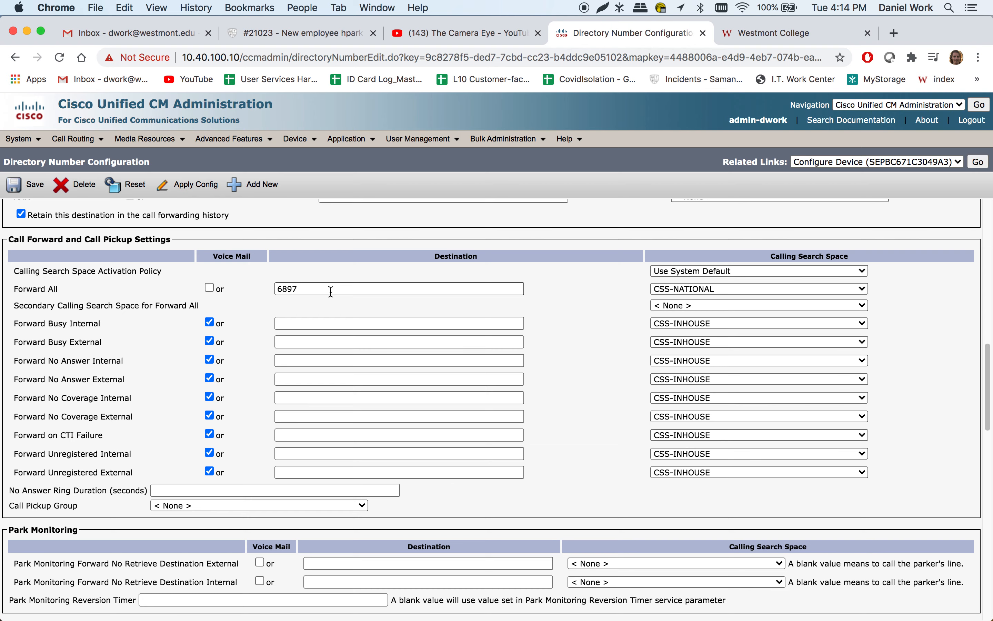
scroll(330, 291, down, 10)
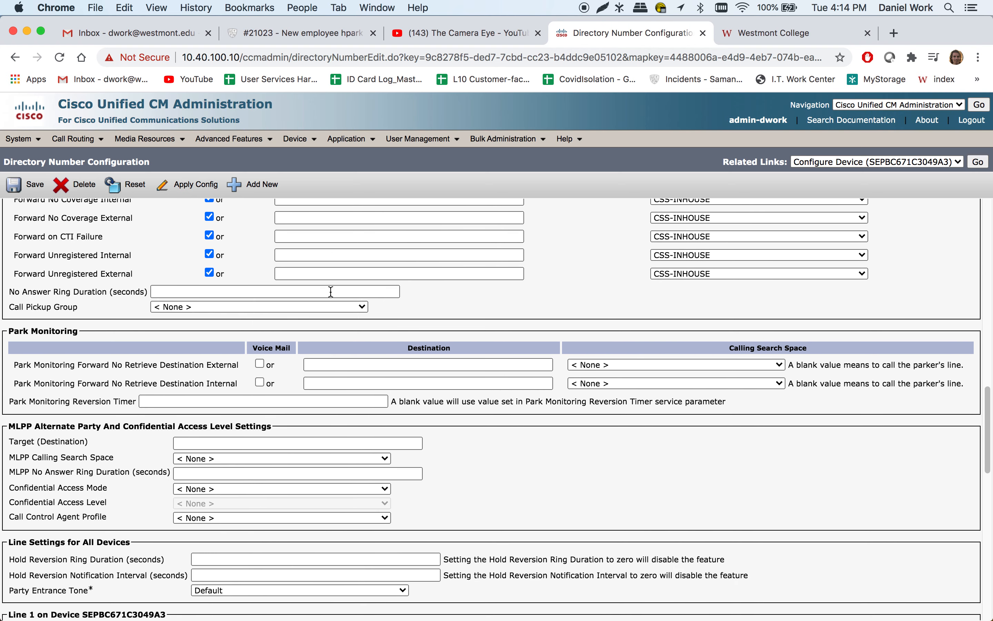
scroll(315, 305, down, 8)
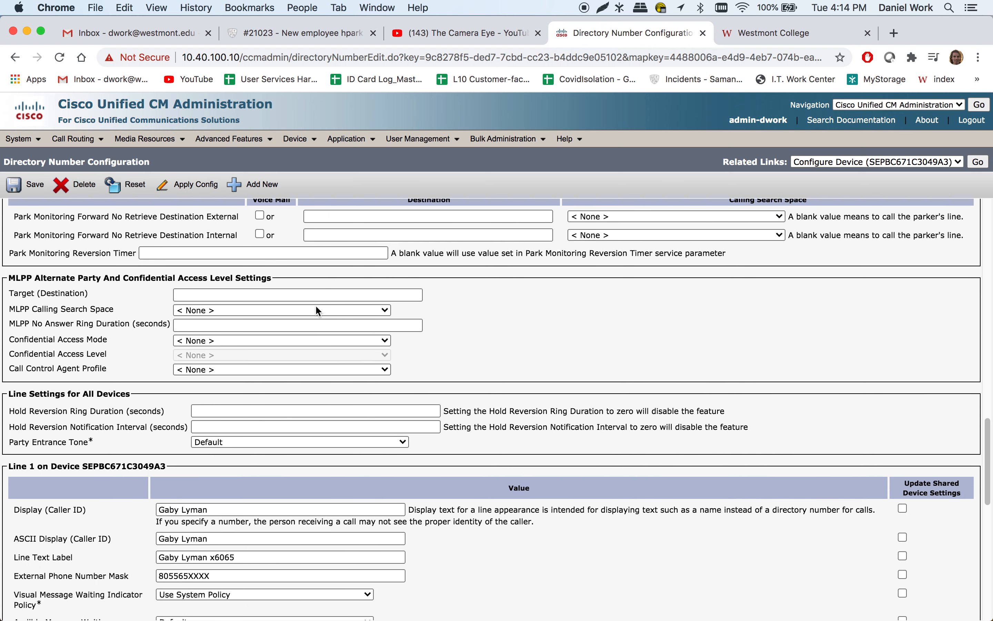
scroll(316, 313, down, 4)
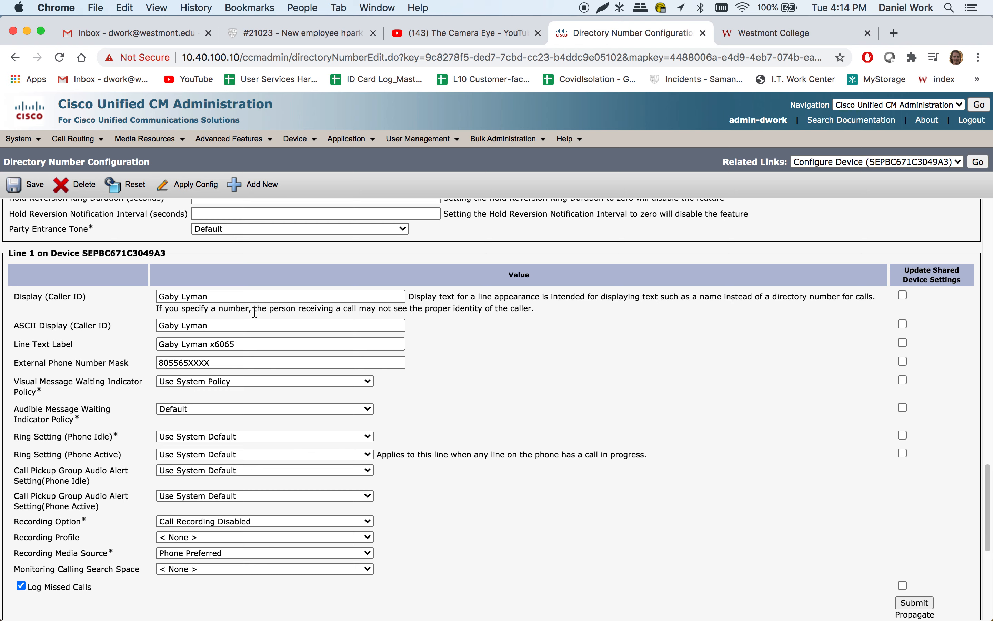
- Set Display (Caller ID) and ASCII Display (Caller ID) to the new employee's name
click(219, 296)
drag(220, 297, 112, 292)
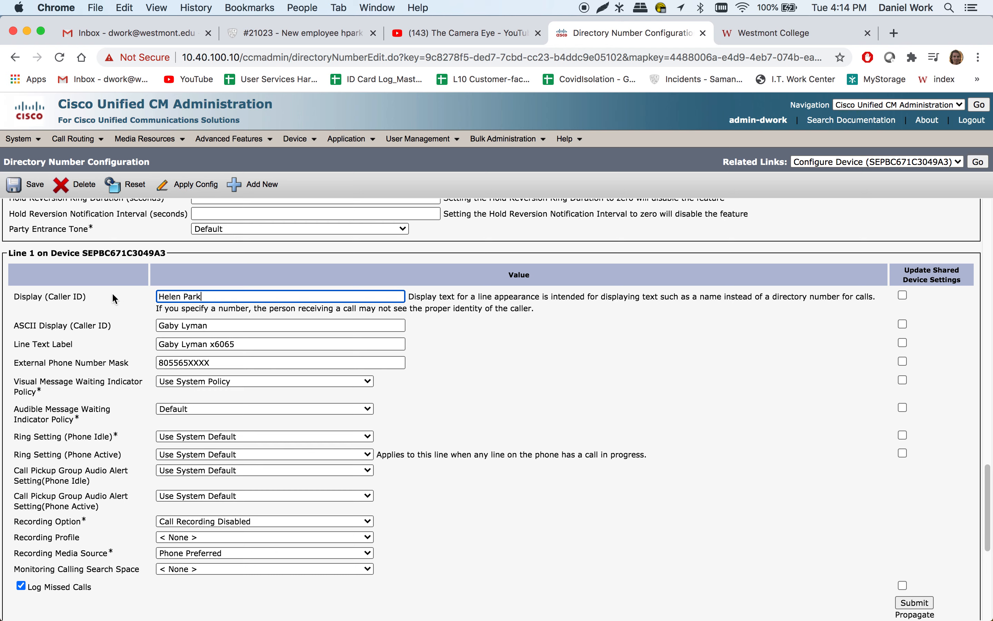
key(Tab)
key(Tab)
key(super+v)
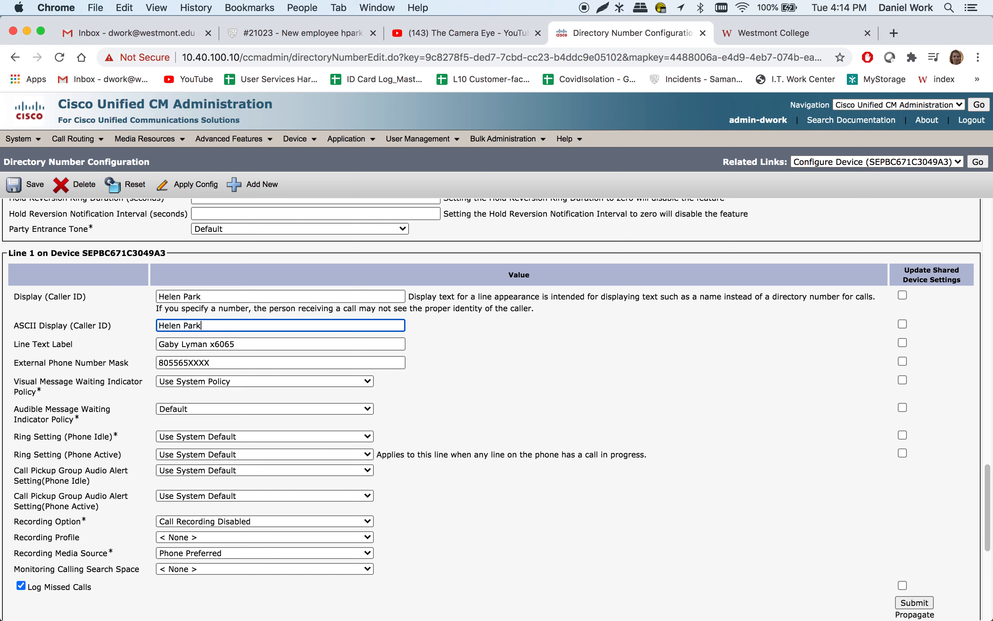
key(Tab)
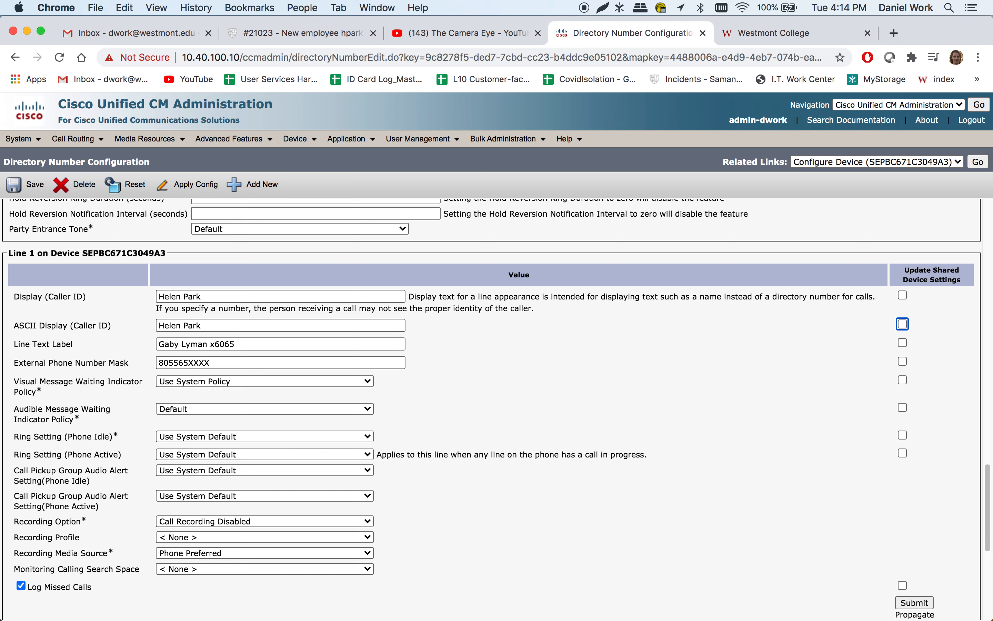
- Replace the previous name in Line Text Label with the new employee's name
click(207, 344)
drag(207, 344, 157, 344)
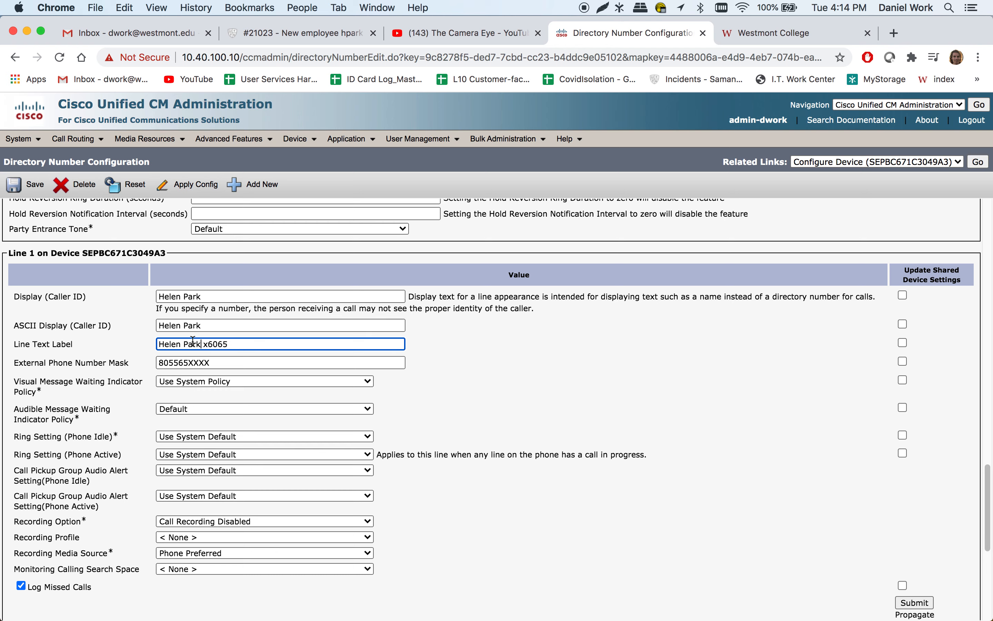
click(204, 345)
- Set line 6065's Maximum Number of Calls to 5 and Busy Trigger to 4
scroll(236, 346, down, 5)
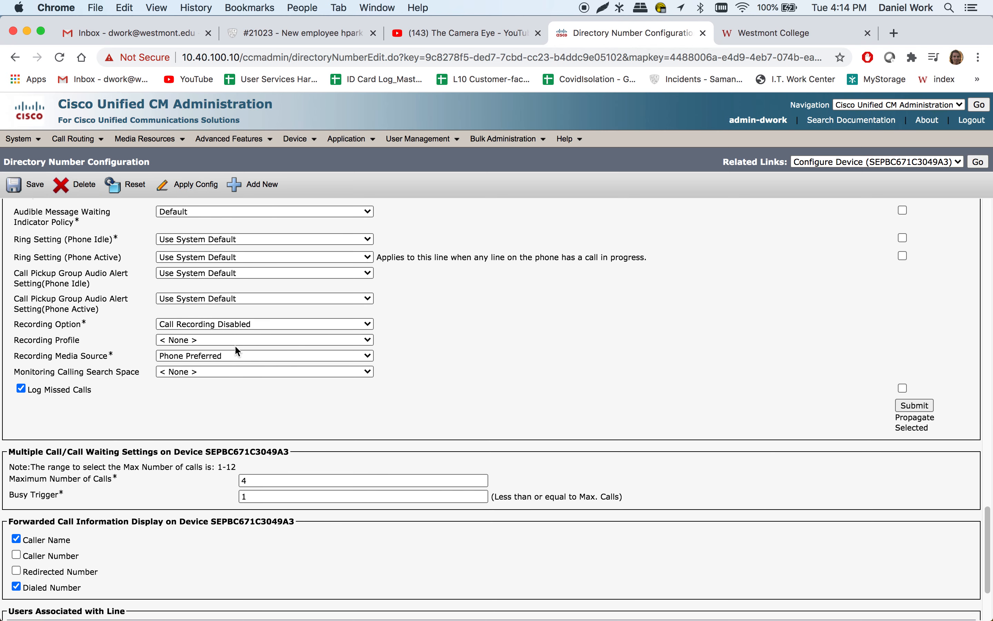
click(259, 481)
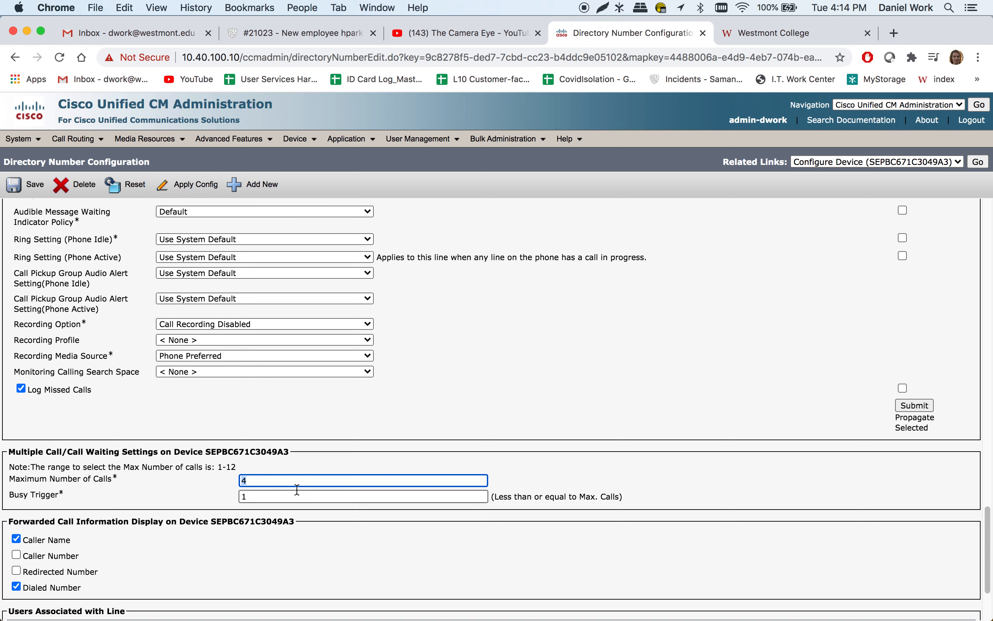
text(5)
key(Tab)
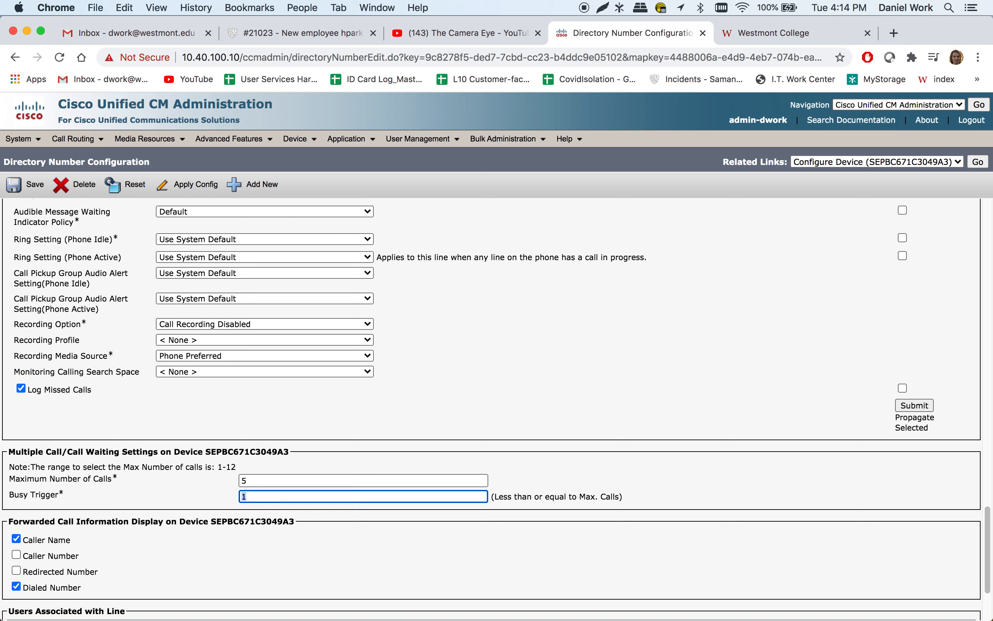
text(4)
click(220, 500)
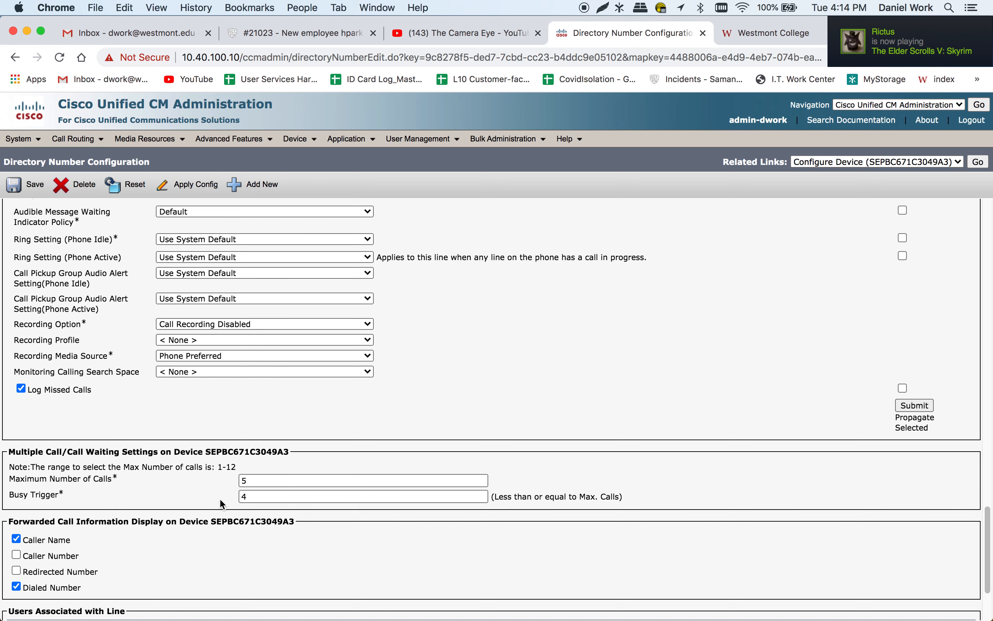
scroll(220, 497, down, 5)
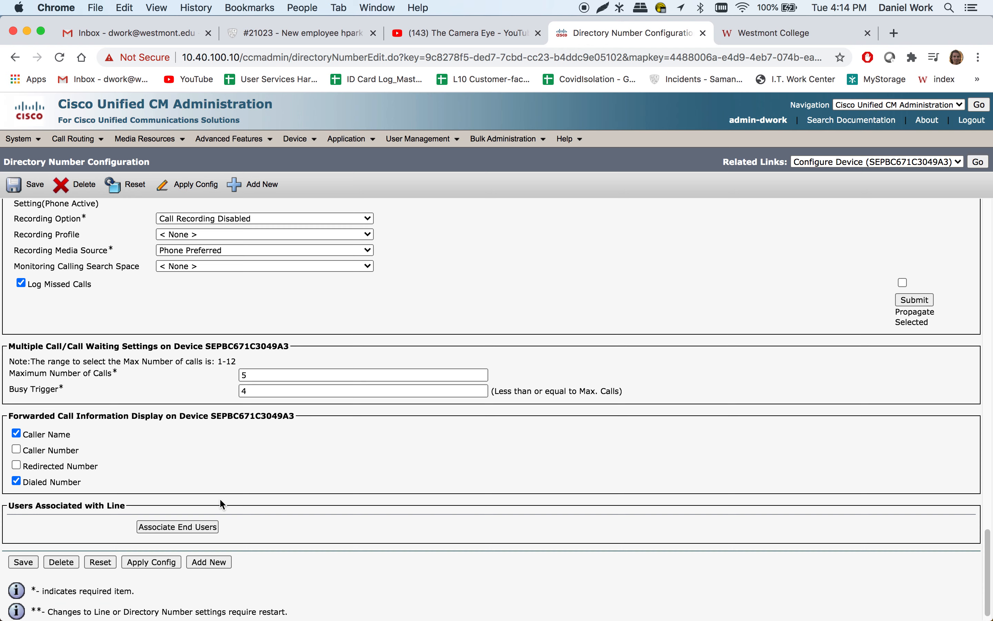
- Save line 6065's settings and apply the configuration to its 3 associated phones
click(23, 563)
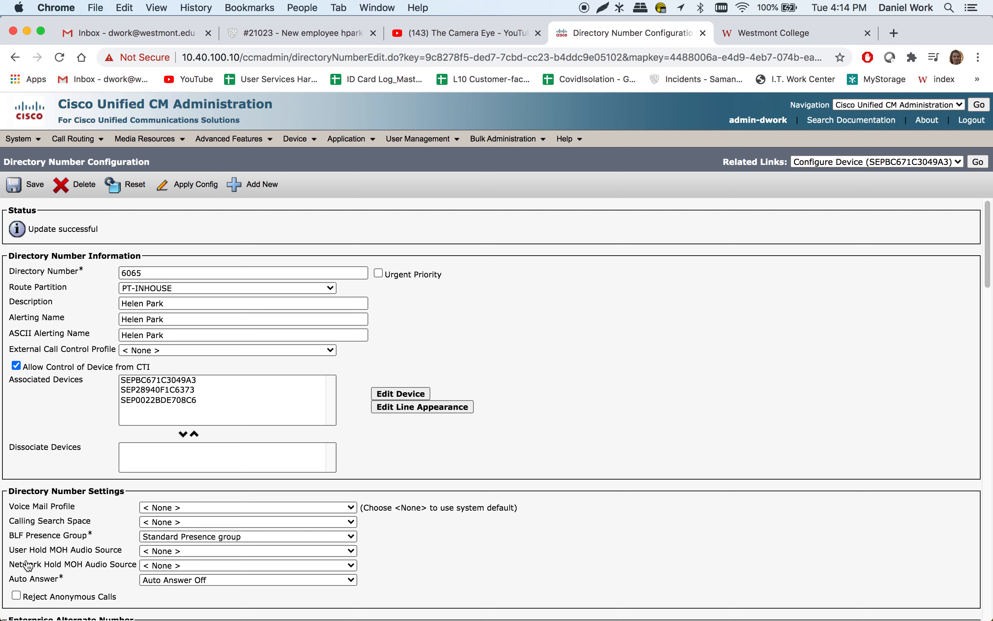
click(201, 188)
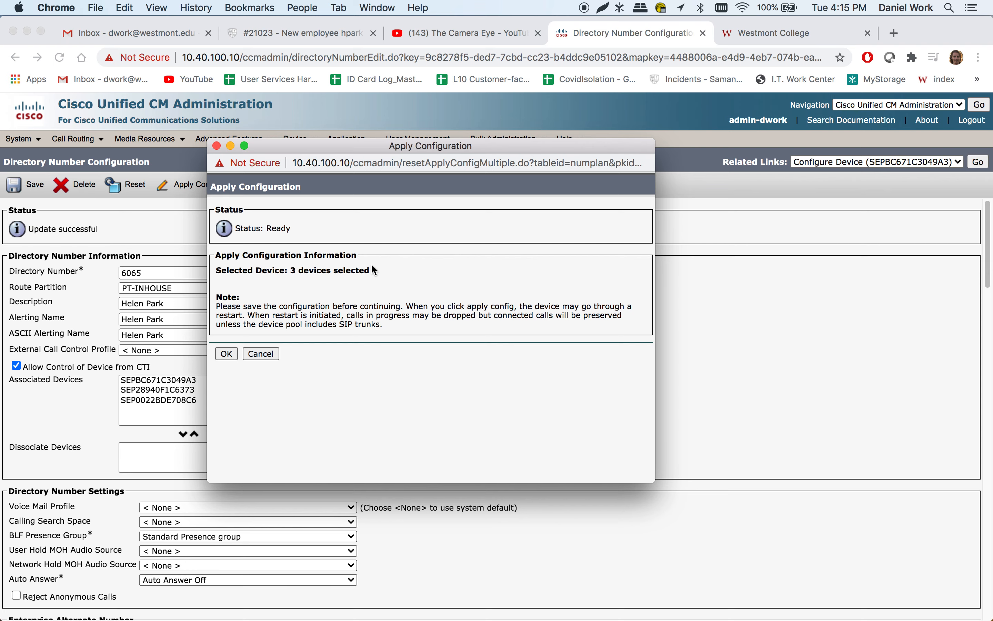
click(227, 355)
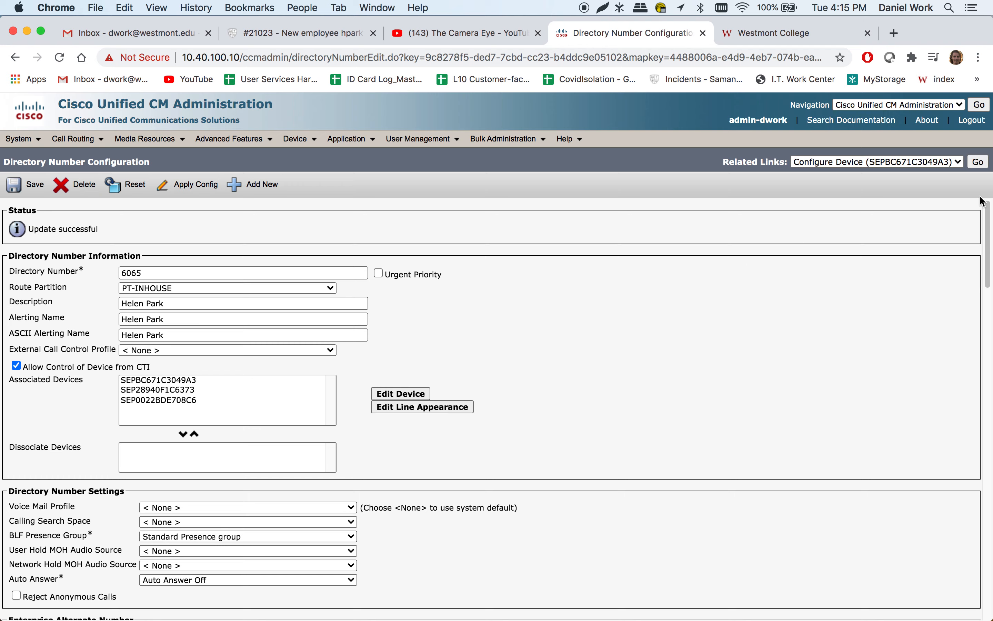
- Open the KH 210 phone's configuration page linked to extension 6065, then show the bookmarks overflow
click(979, 165)
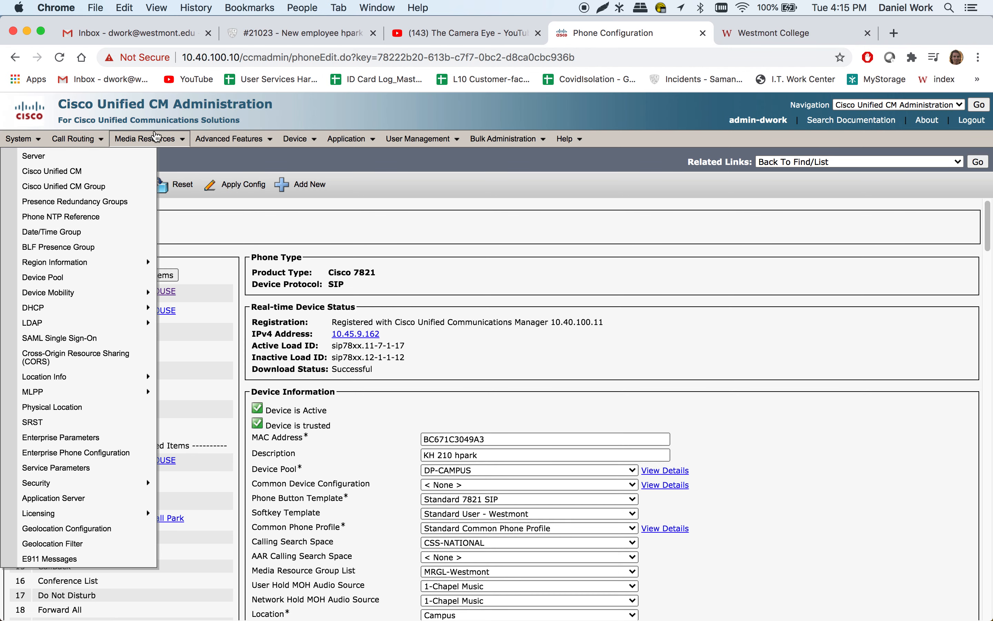
mouse_move(353, 144)
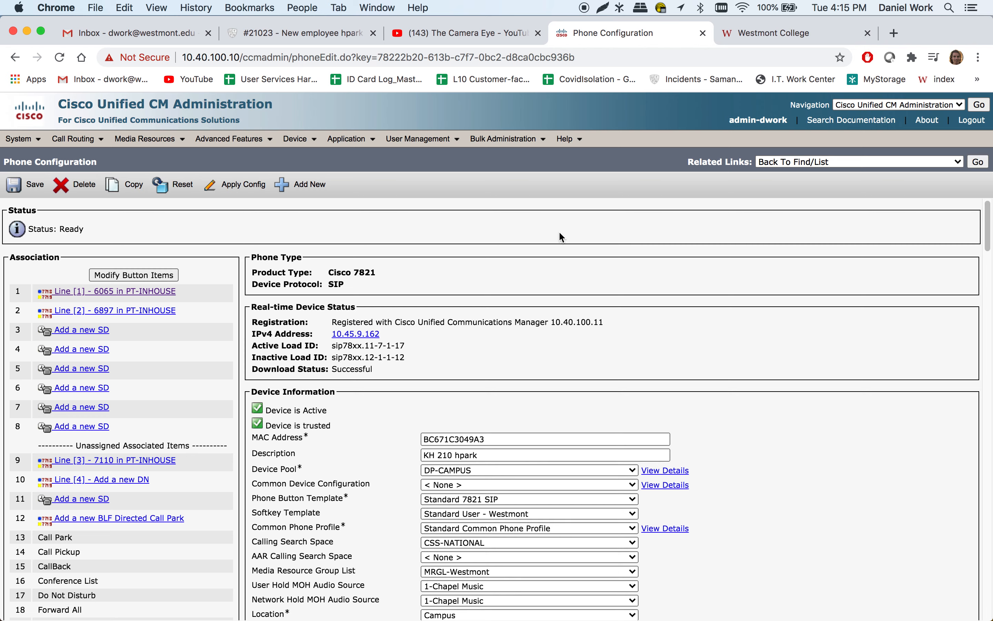
click(977, 79)
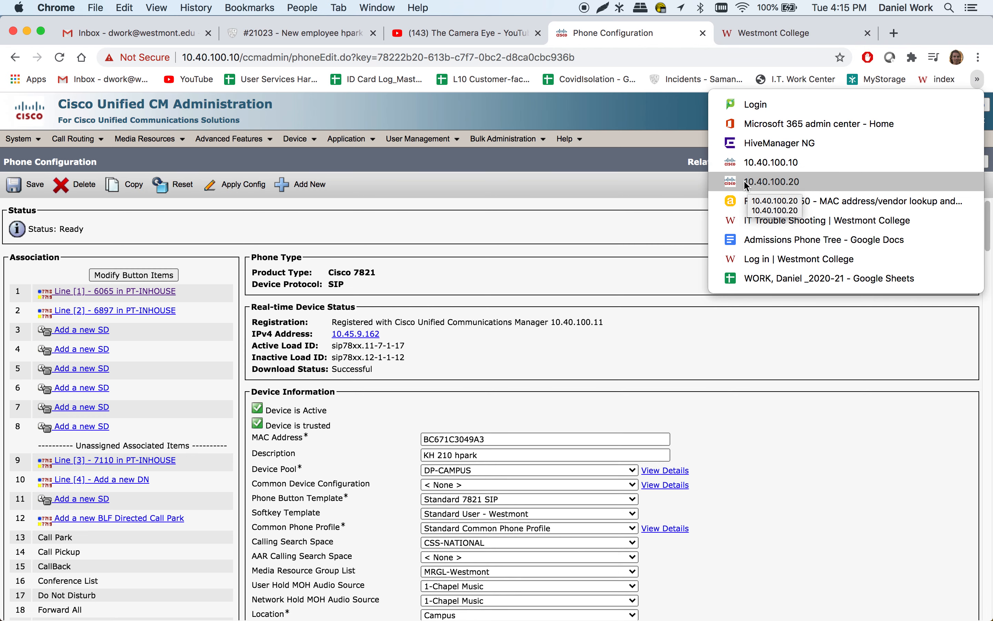
- Open Cisco Unity Connection on 10.40.100.20, proceeding past the certificate warning
click(798, 183)
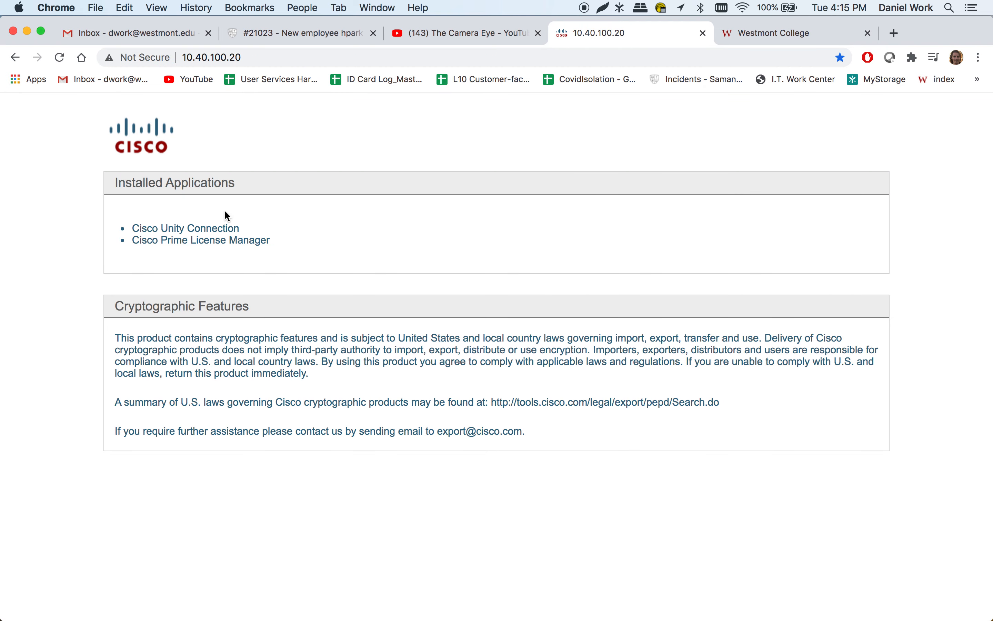
click(213, 229)
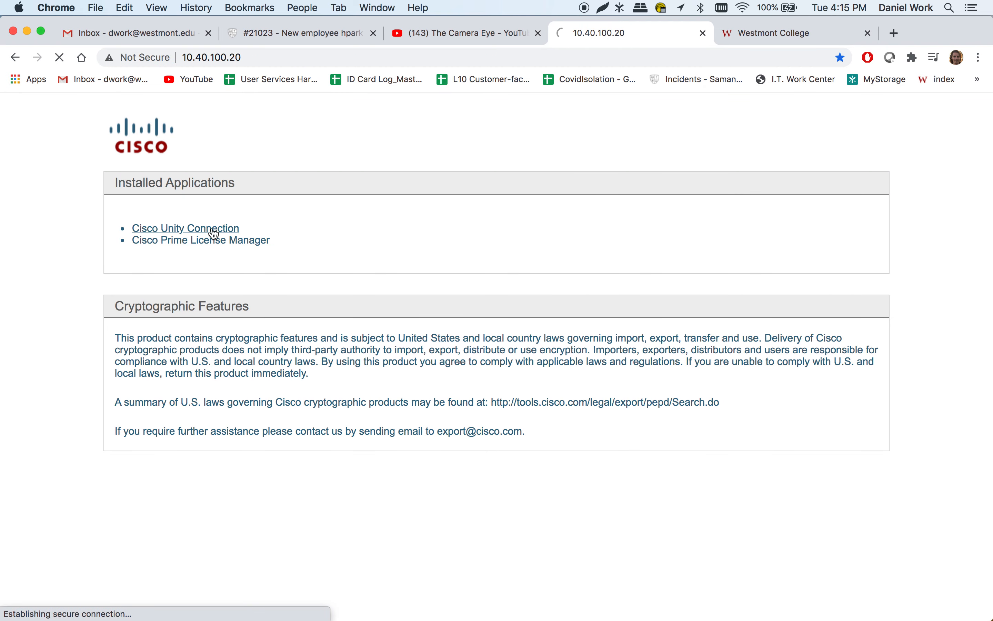
click(335, 435)
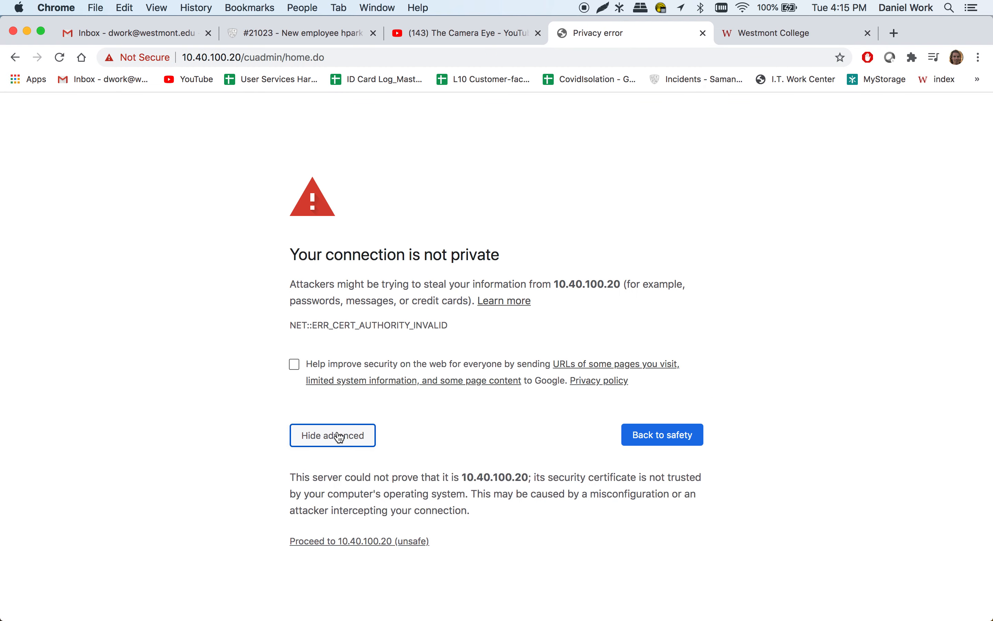
click(337, 542)
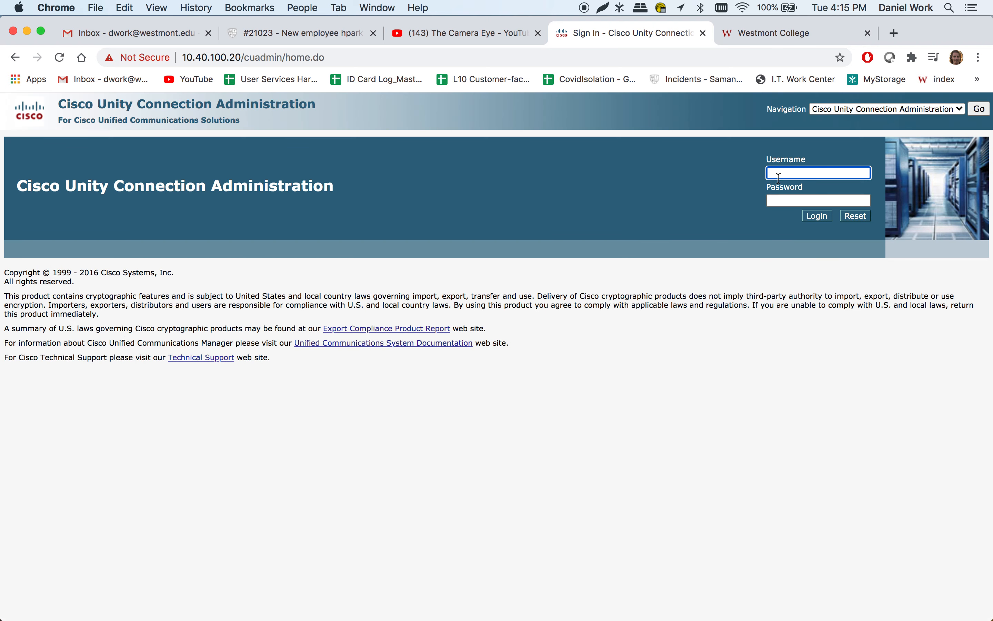
- Sign in with the admin username and password
click(779, 178)
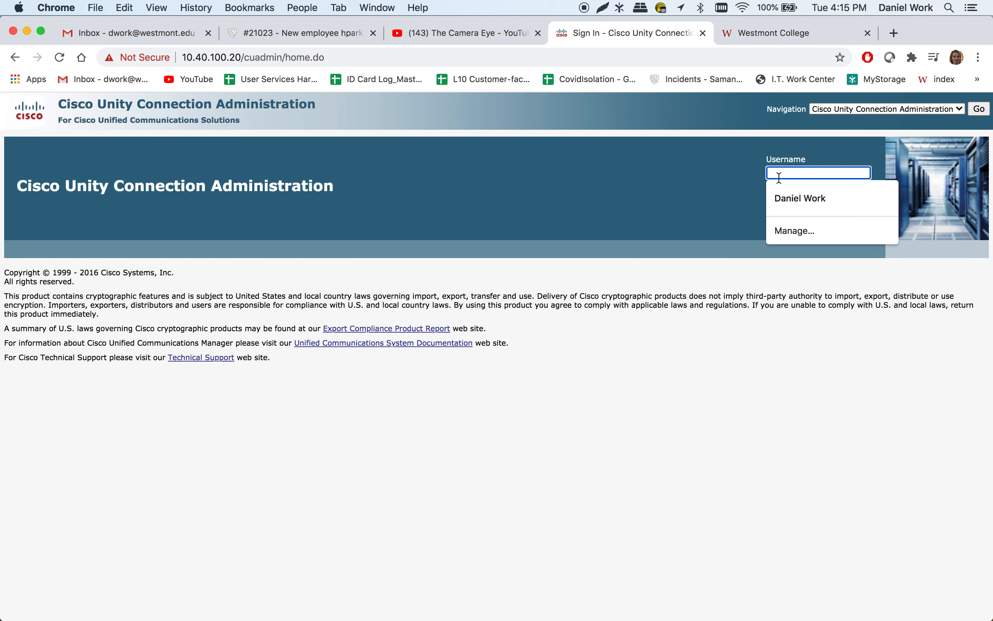
text(admin-dwork)
key(Tab)
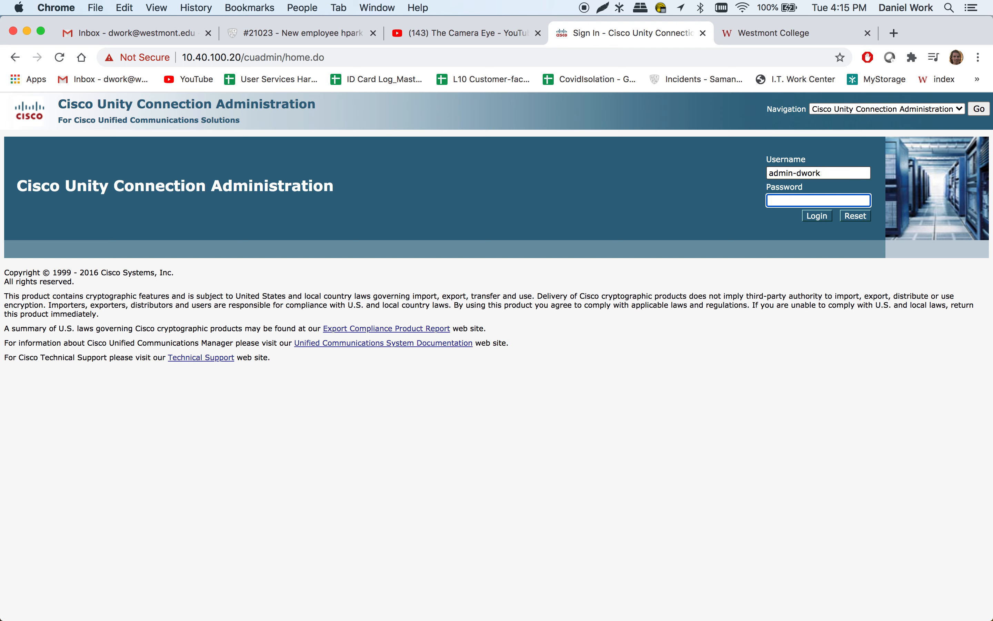
text(••••••••••••••)
key(Return)
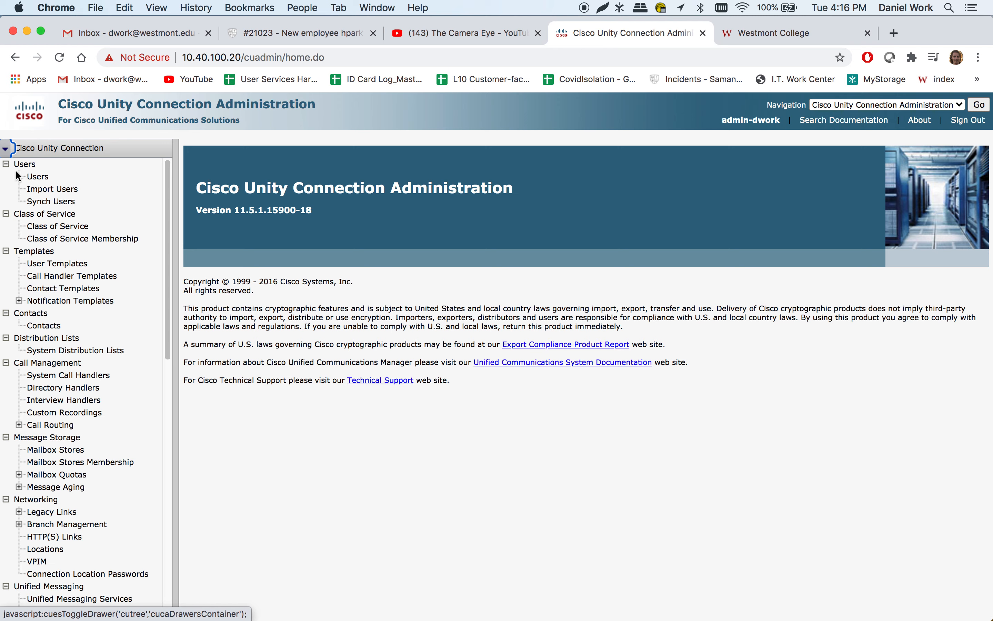
- Open the Find Users search page
click(36, 181)
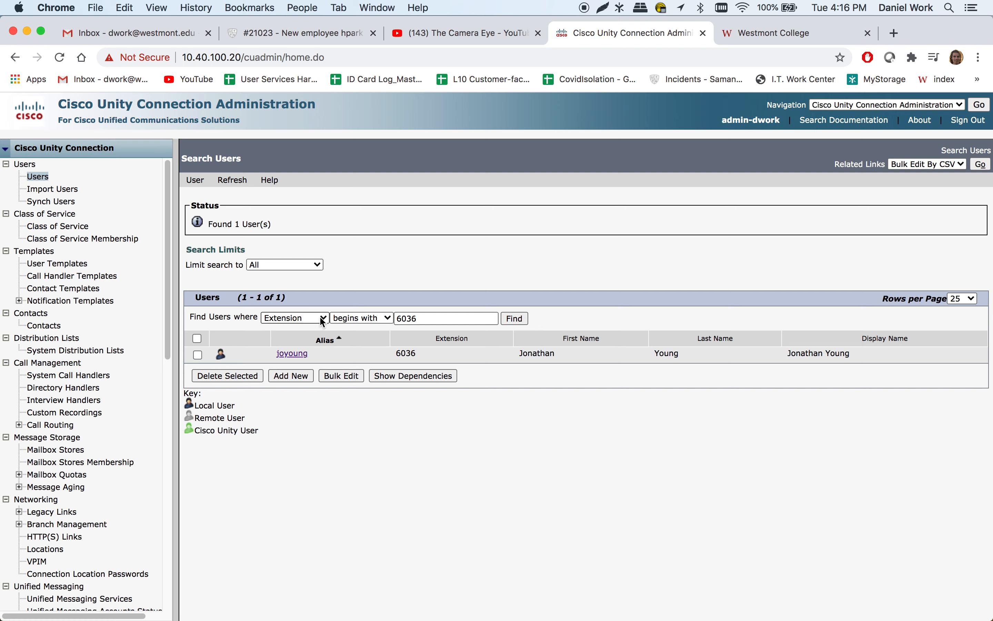
click(408, 321)
drag(415, 323, 402, 323)
click(425, 319)
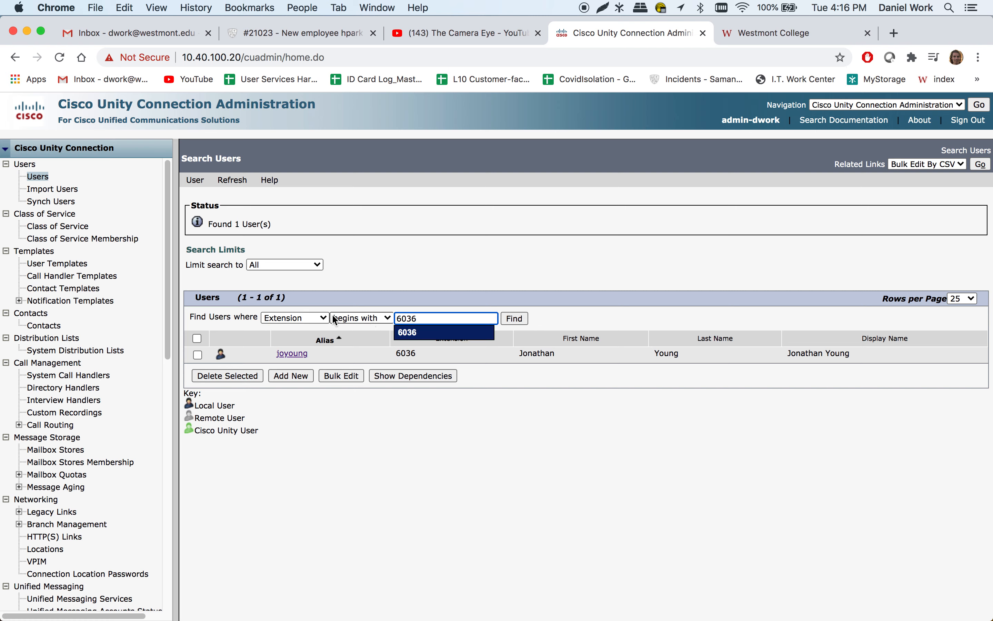
key(Escape)
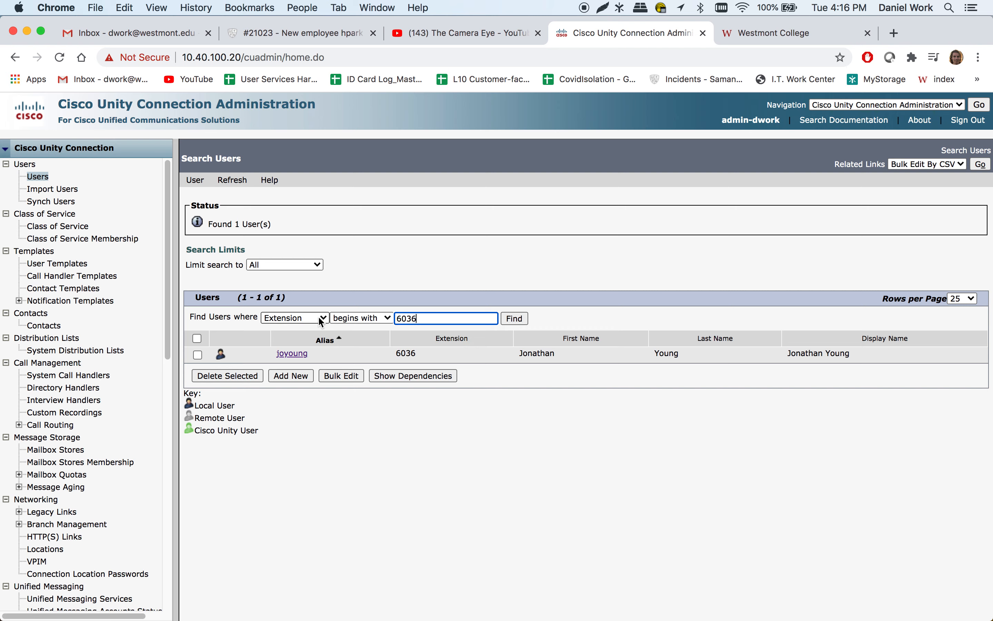
- Search users by First Name for the new employee's first name
click(321, 322)
click(311, 330)
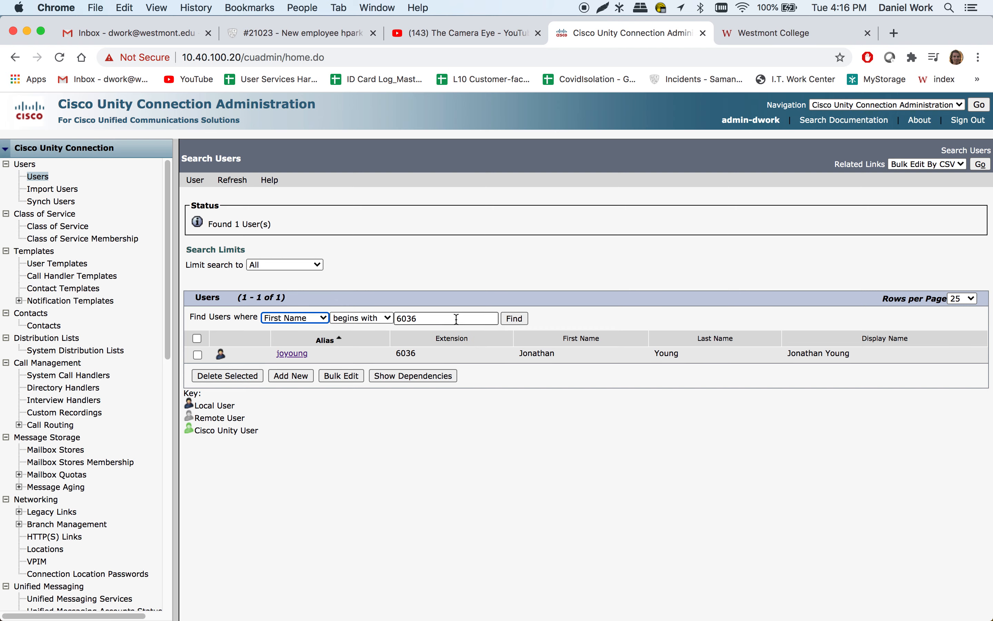
key(Tab)
key(Tab)
text(H)
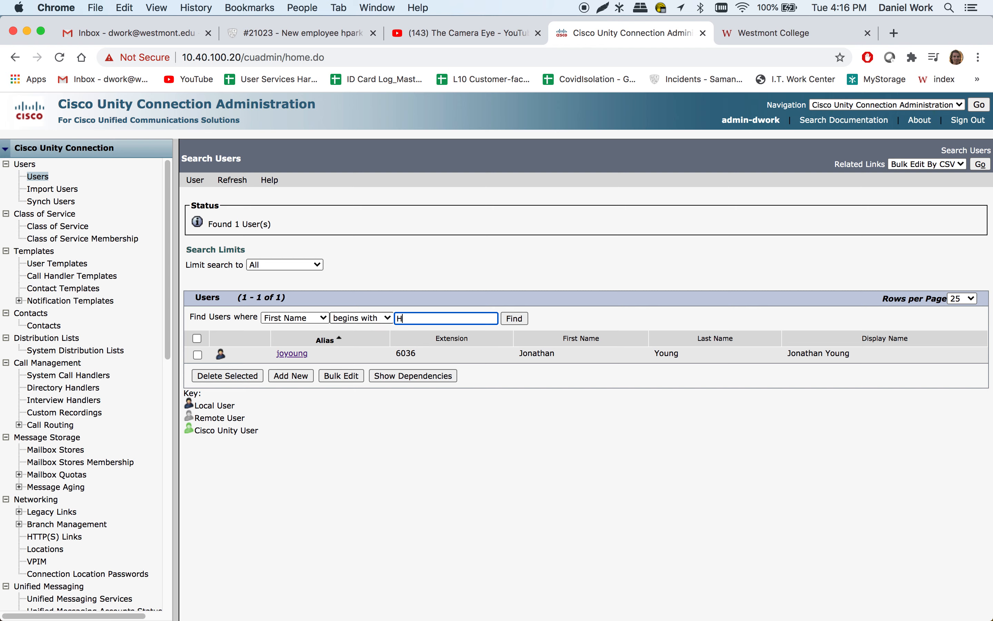
text(elen)
key(Return)
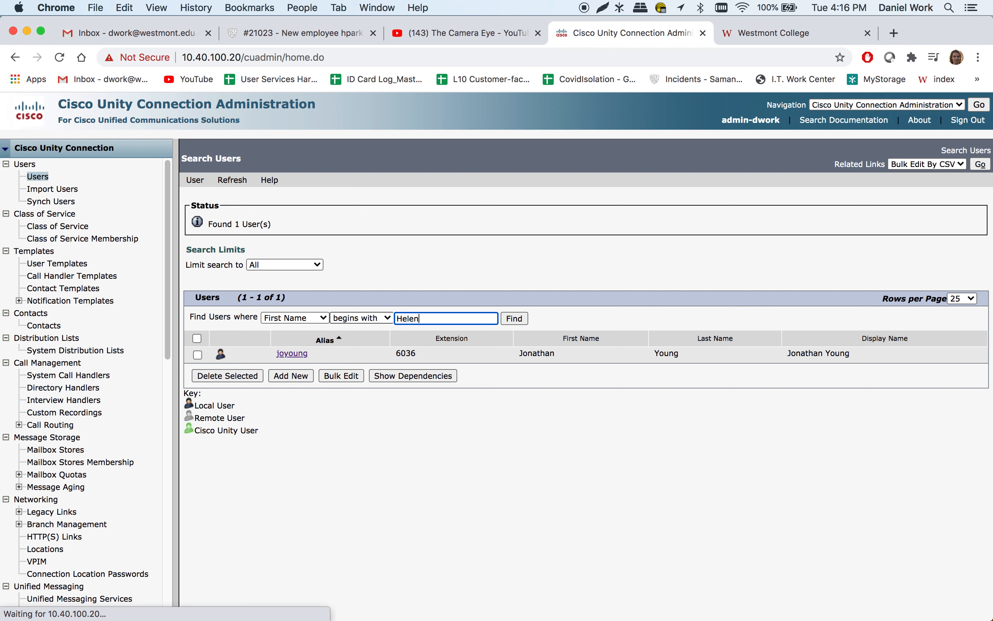
click(514, 318)
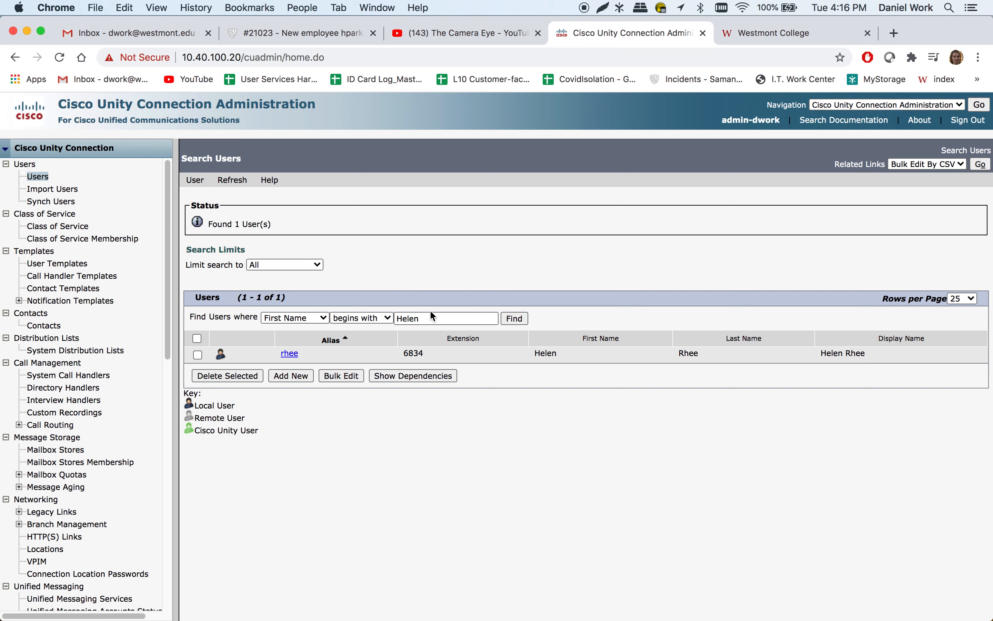
- Search by a different first name and open the existing user on extension 6065
drag(432, 317, 373, 317)
text(gaby)
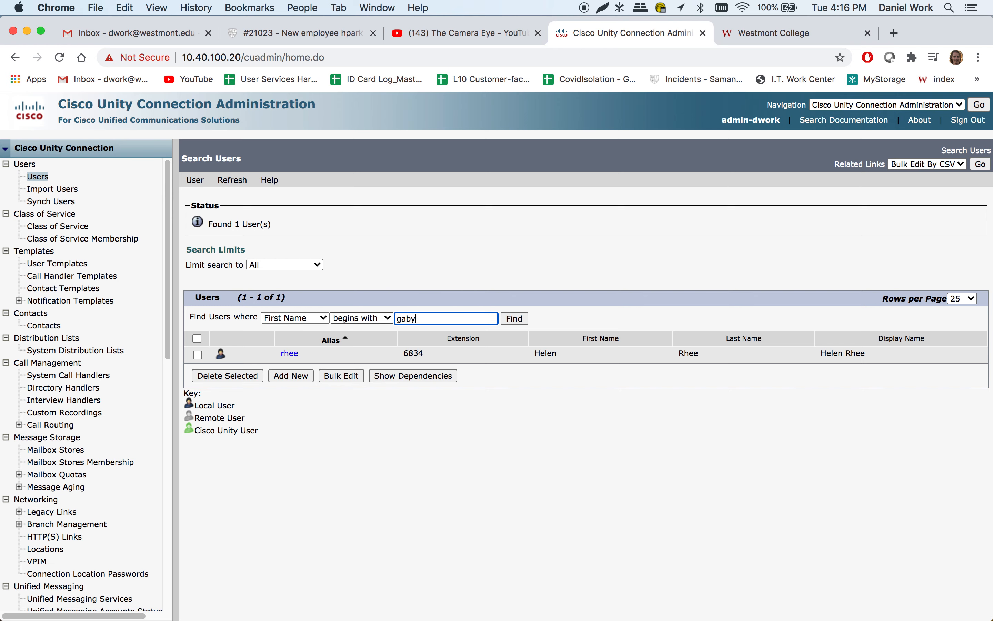
key(Return)
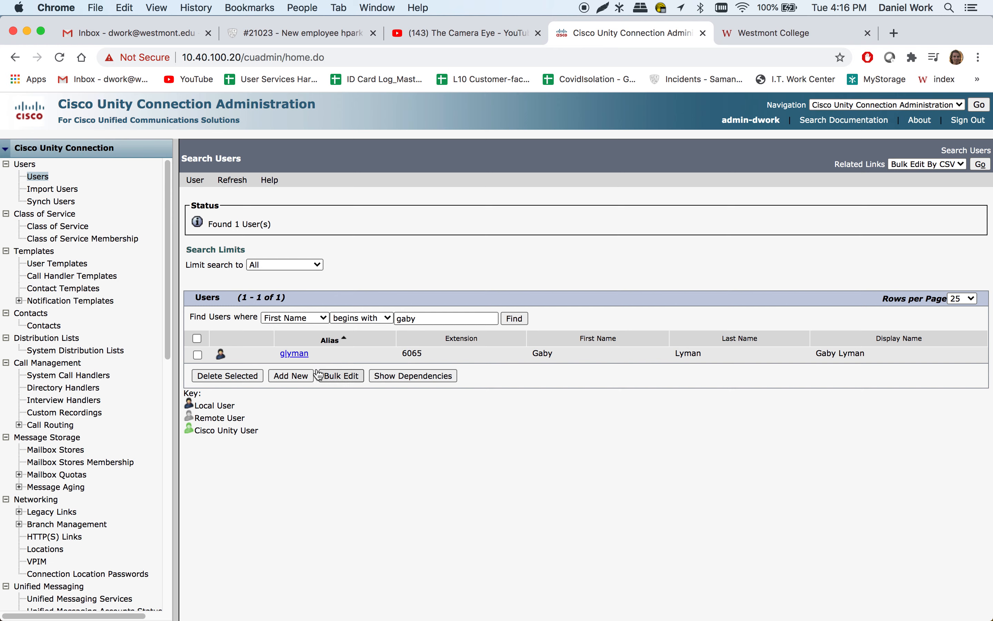
click(292, 356)
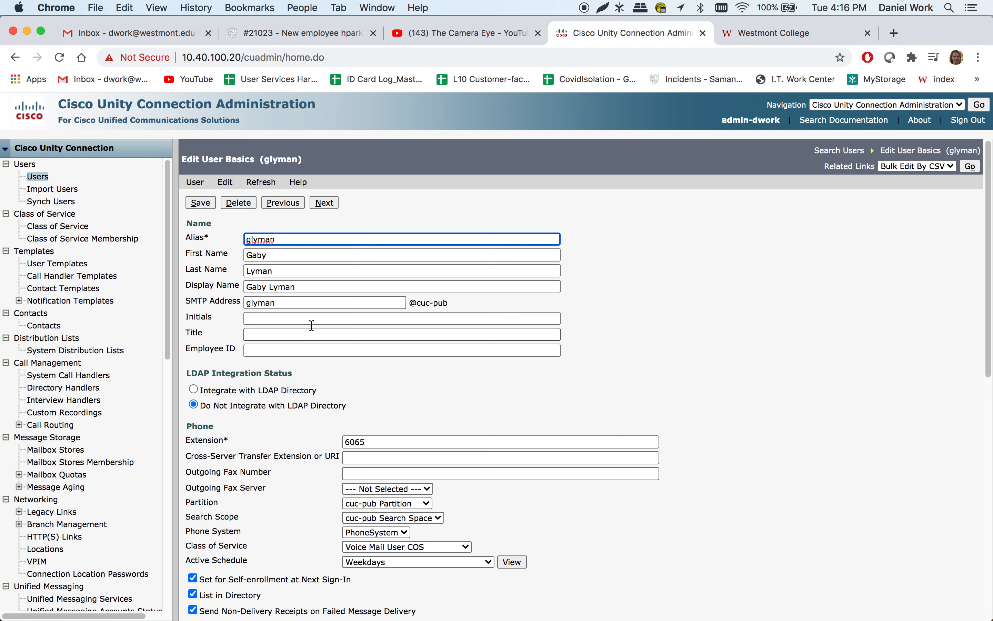
- Delete the old user holding extension 6065 and confirm
click(243, 203)
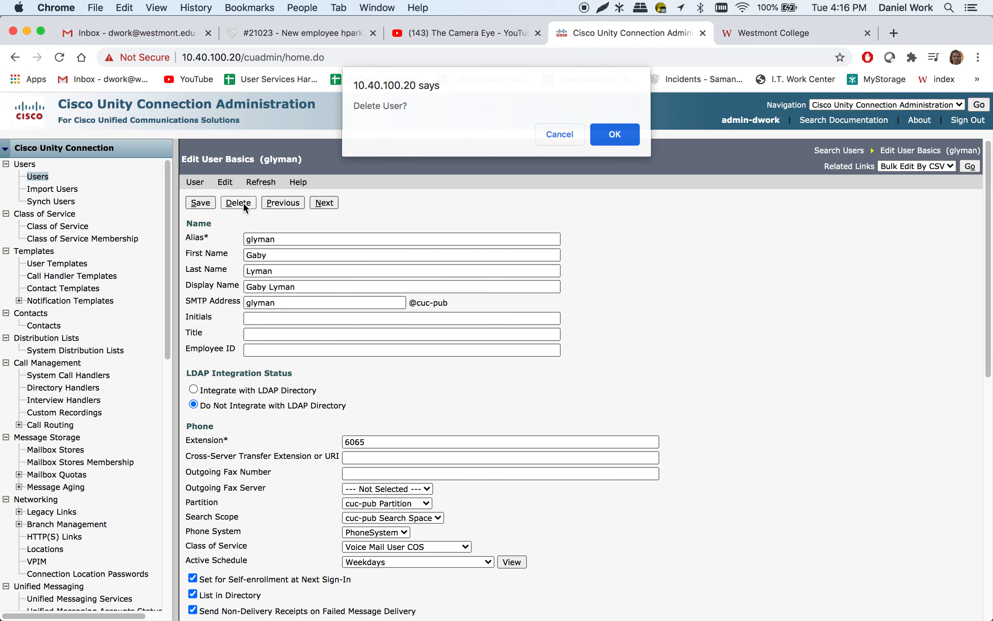
click(615, 136)
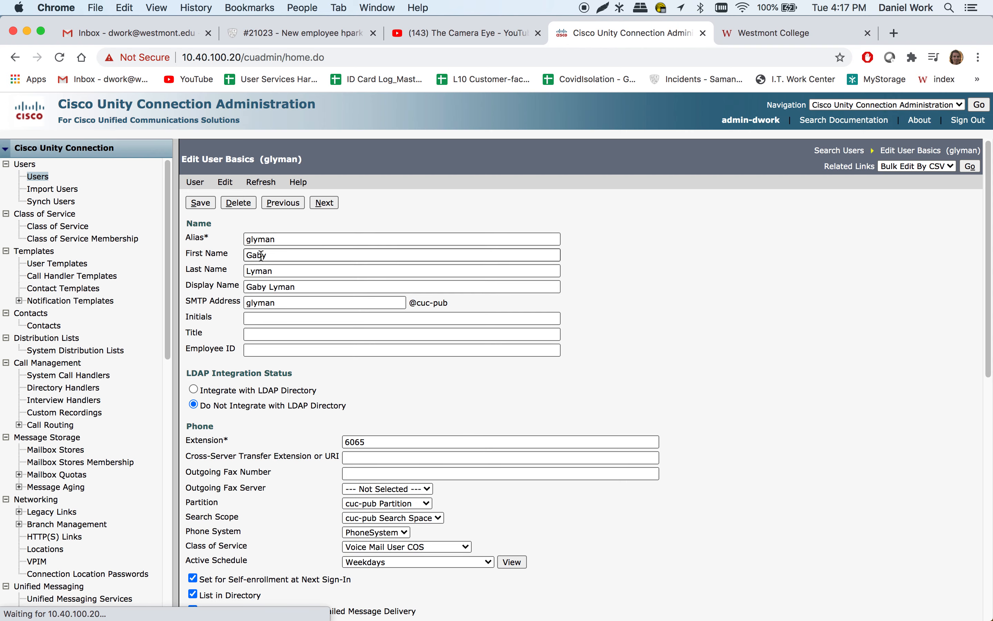
scroll(288, 337, down, 8)
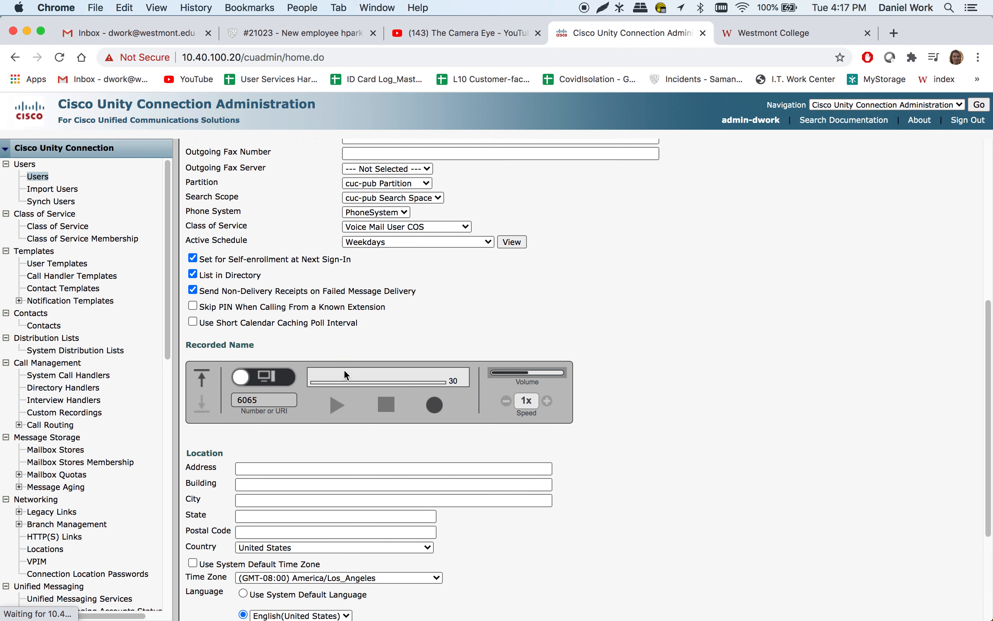
scroll(335, 409, up, 8)
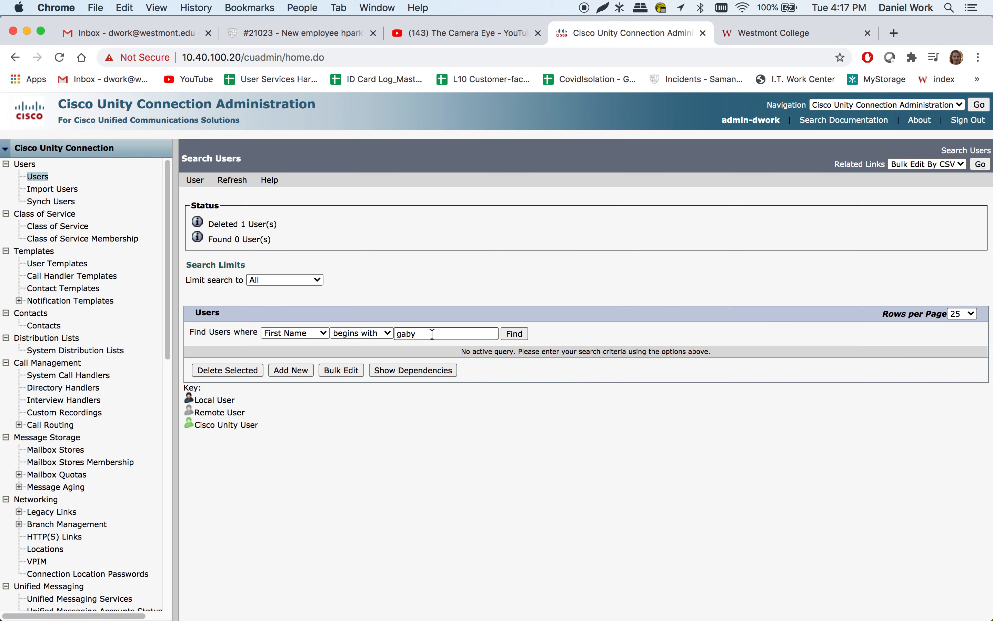
- Open a blank New User form from the User menu
click(411, 334)
click(201, 179)
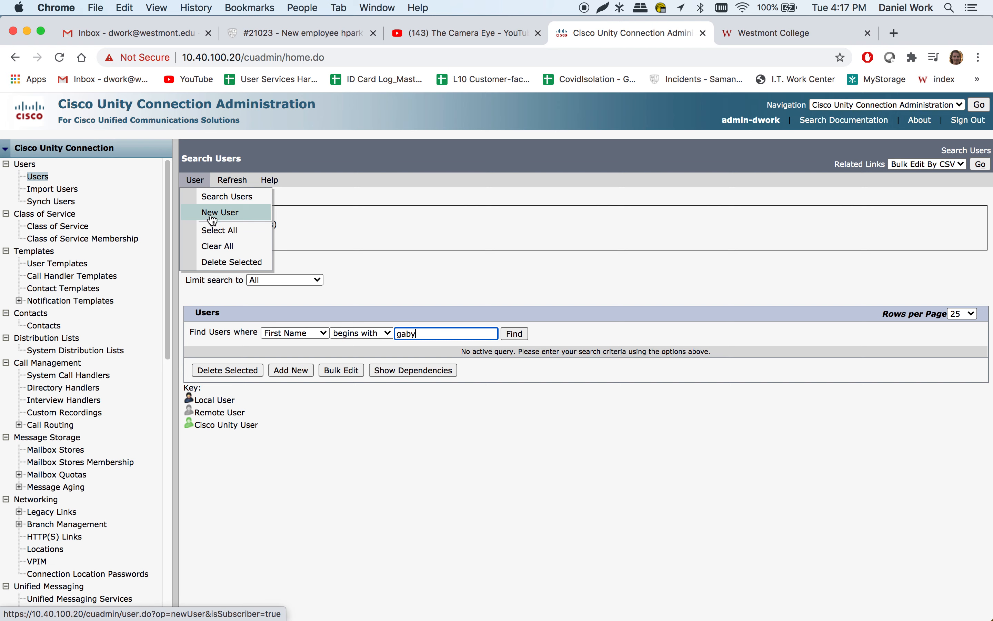
click(194, 180)
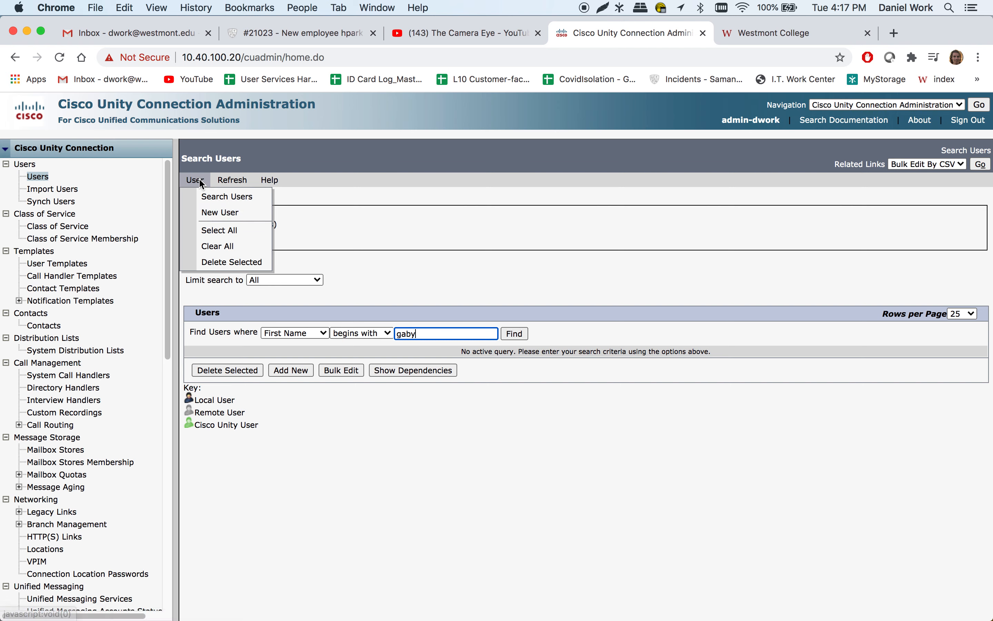
click(212, 218)
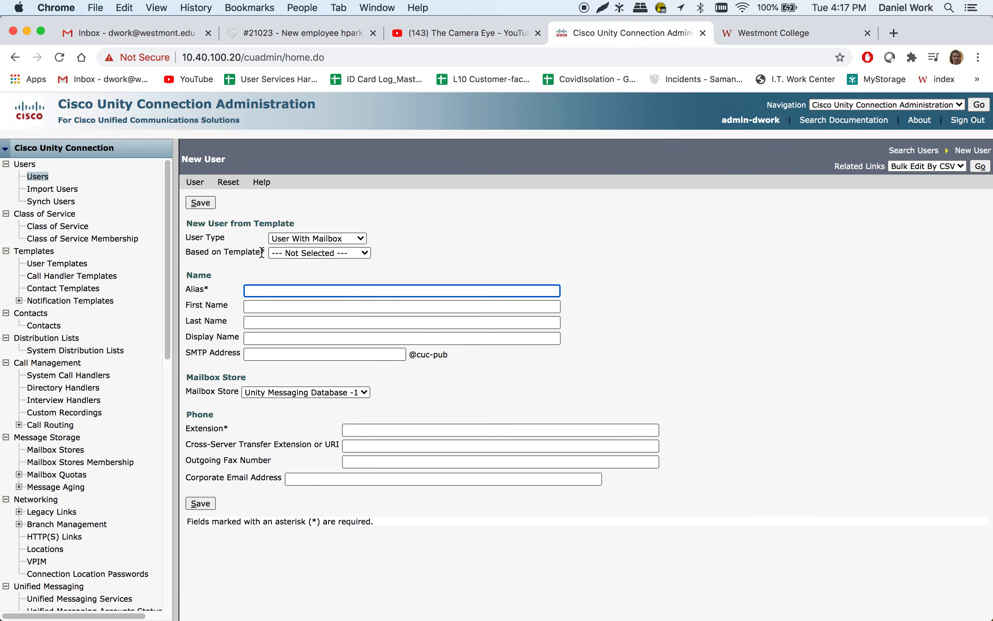
- Base the new user on voicemailusertemplate and enter the alias, first name, last name and SMTP address
click(283, 254)
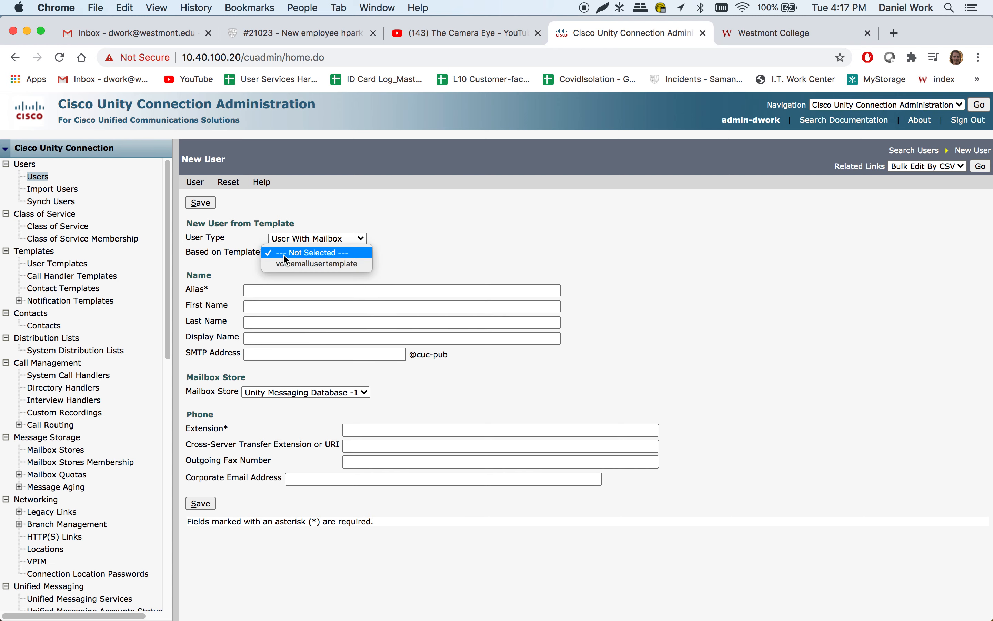
click(312, 265)
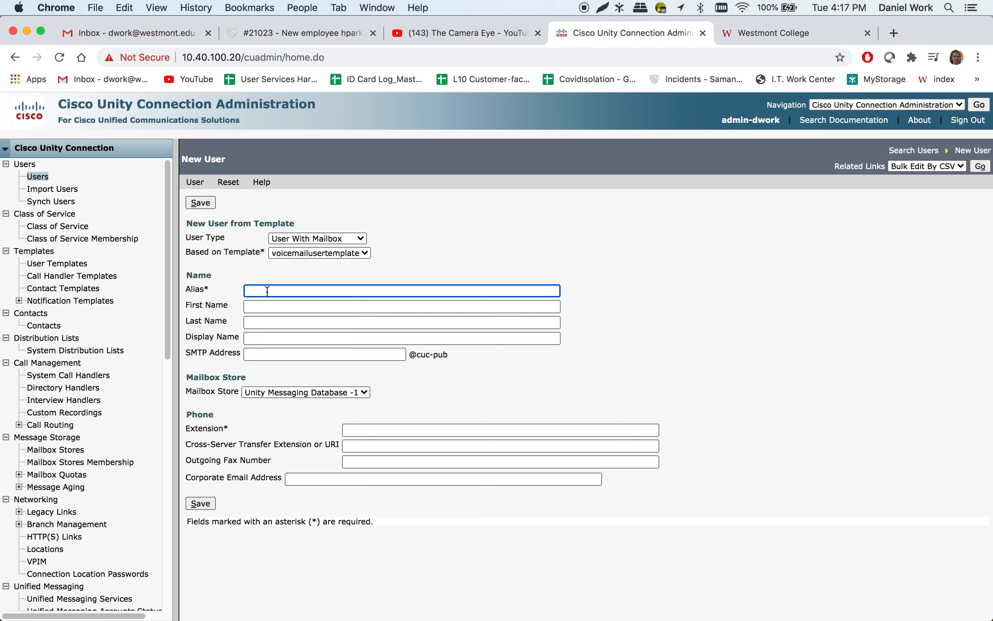
key(Tab)
key(Tab)
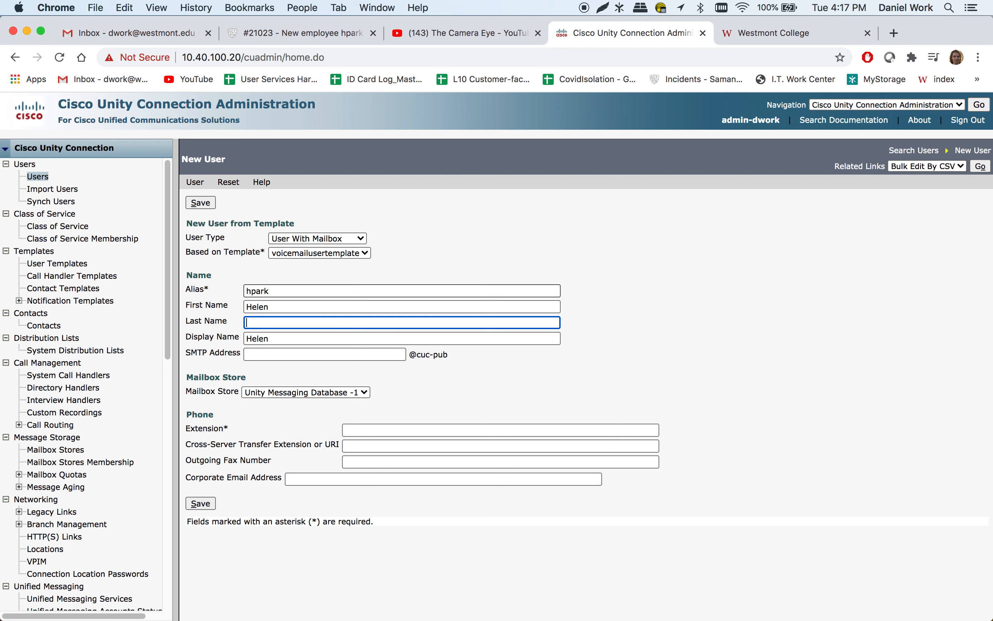
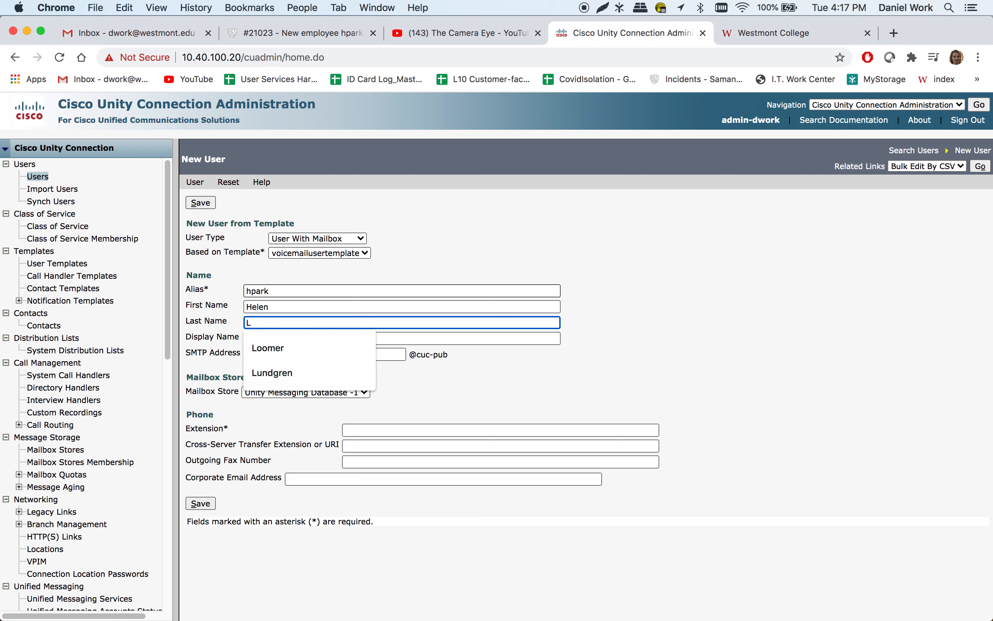
key(Tab)
key(Tab)
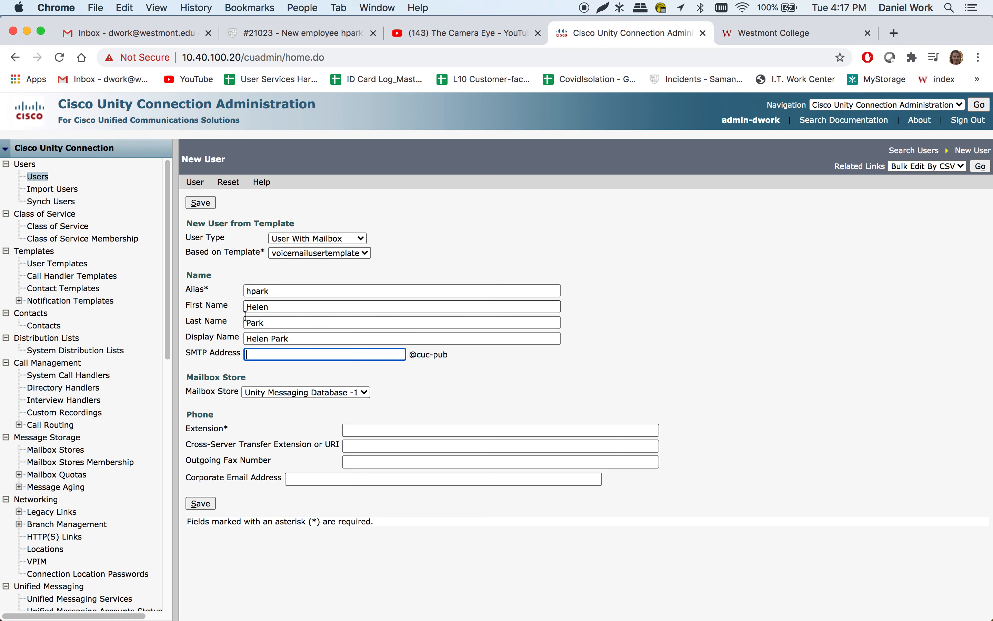
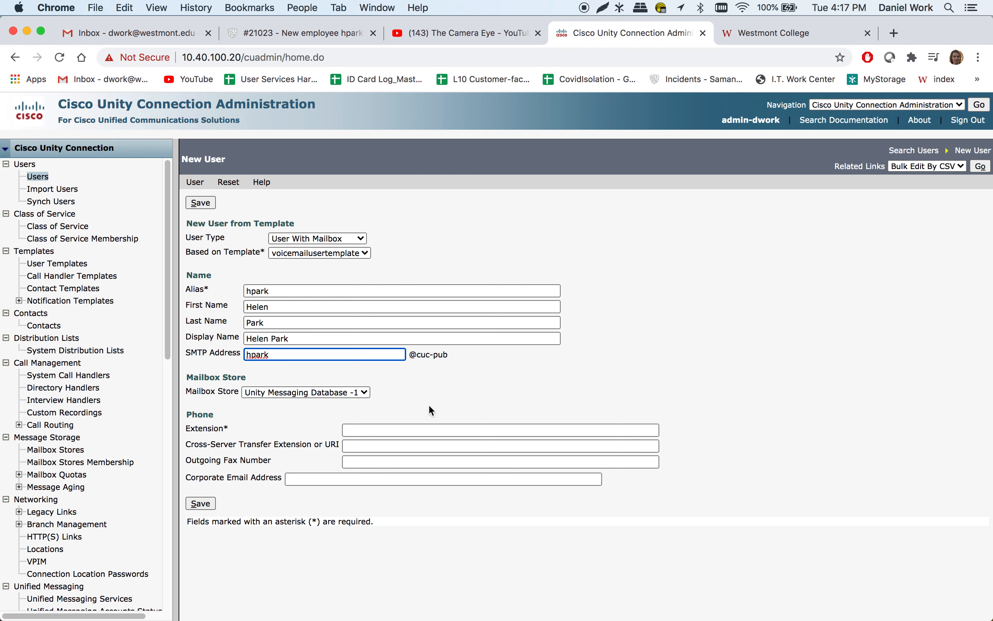
- Set extension 6065, enter the corporate email address, and save the user
click(355, 430)
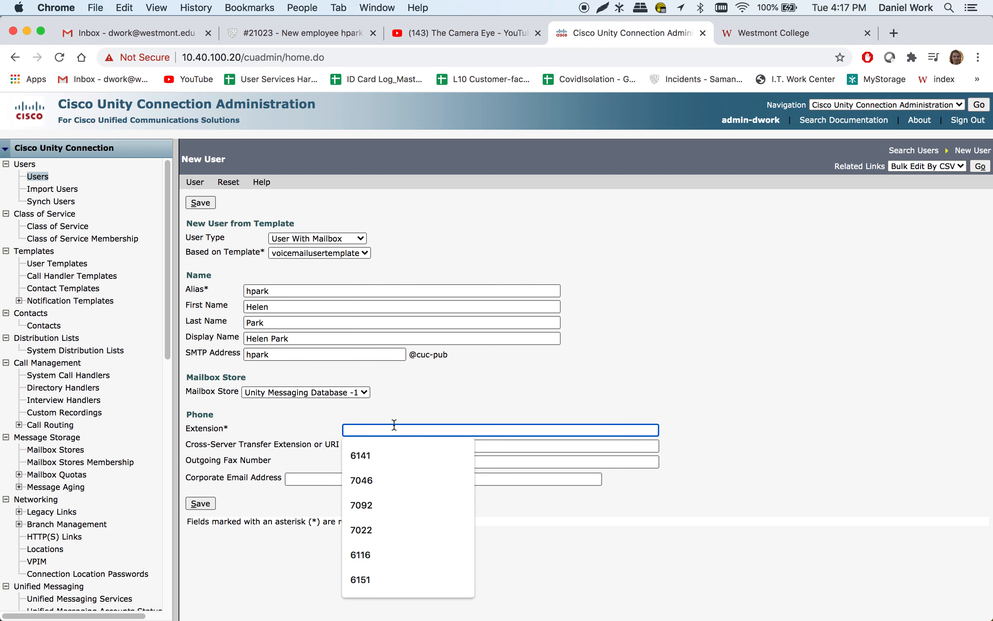
text(6065)
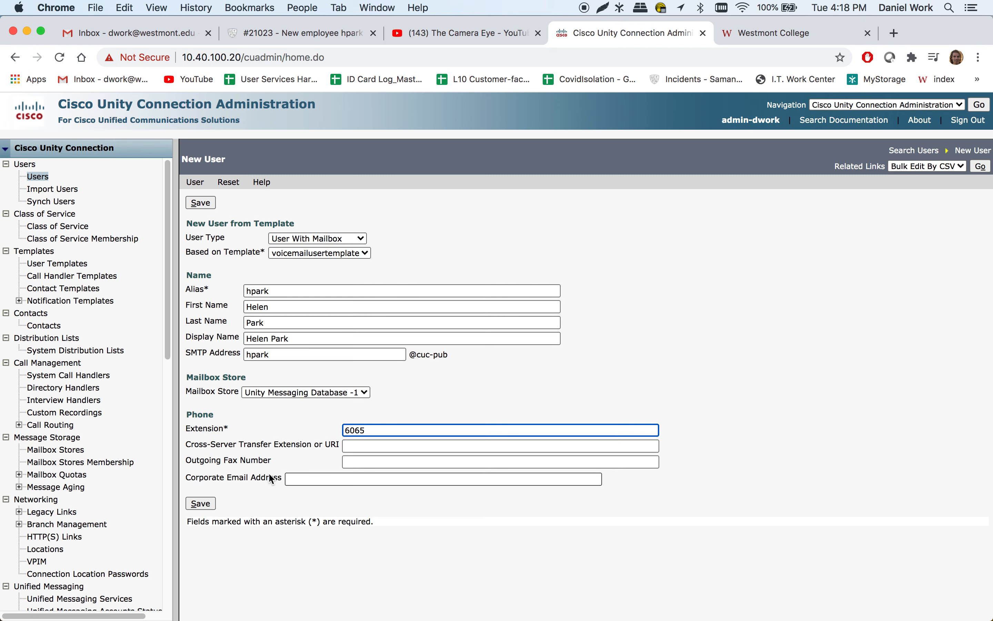
click(303, 479)
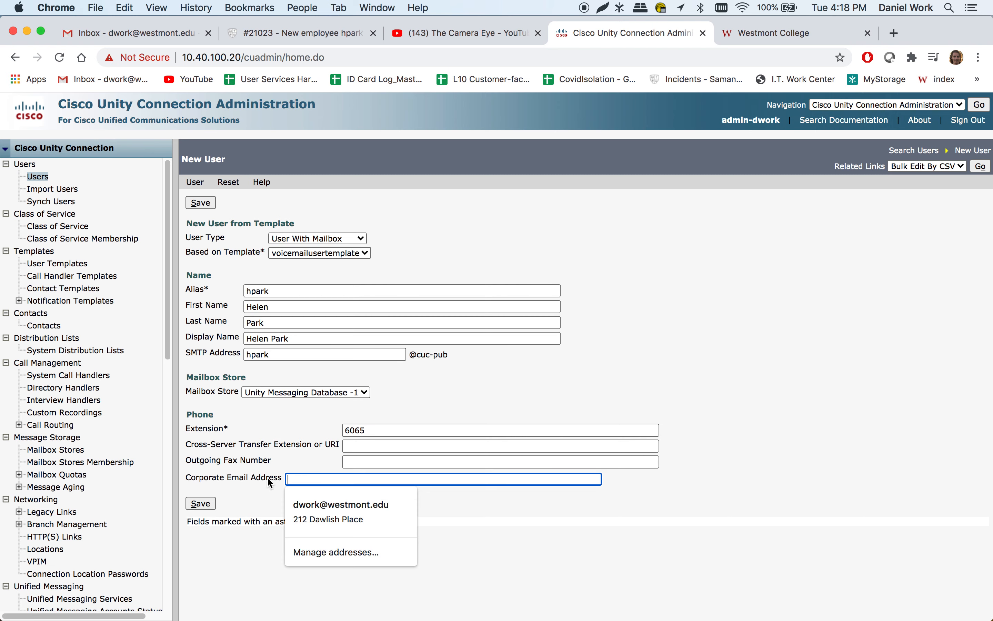
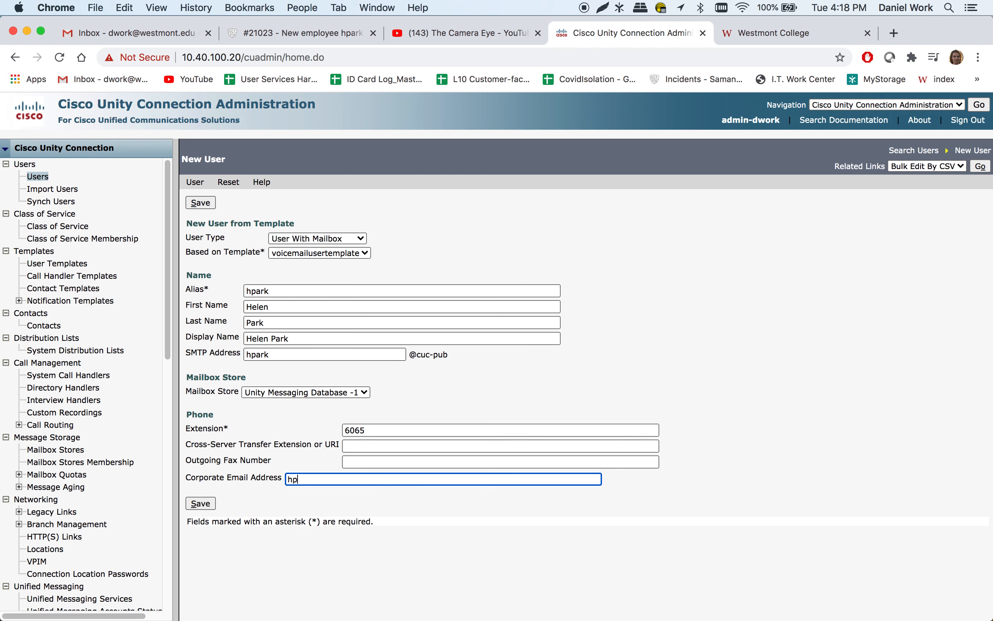
click(201, 503)
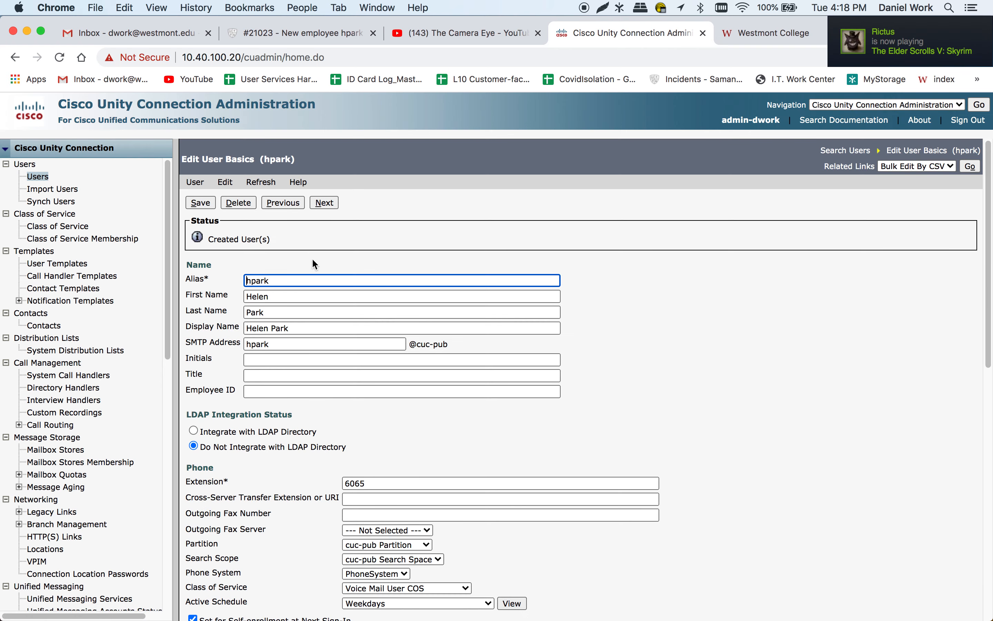
scroll(407, 416, down, 5)
scroll(407, 416, up, 4)
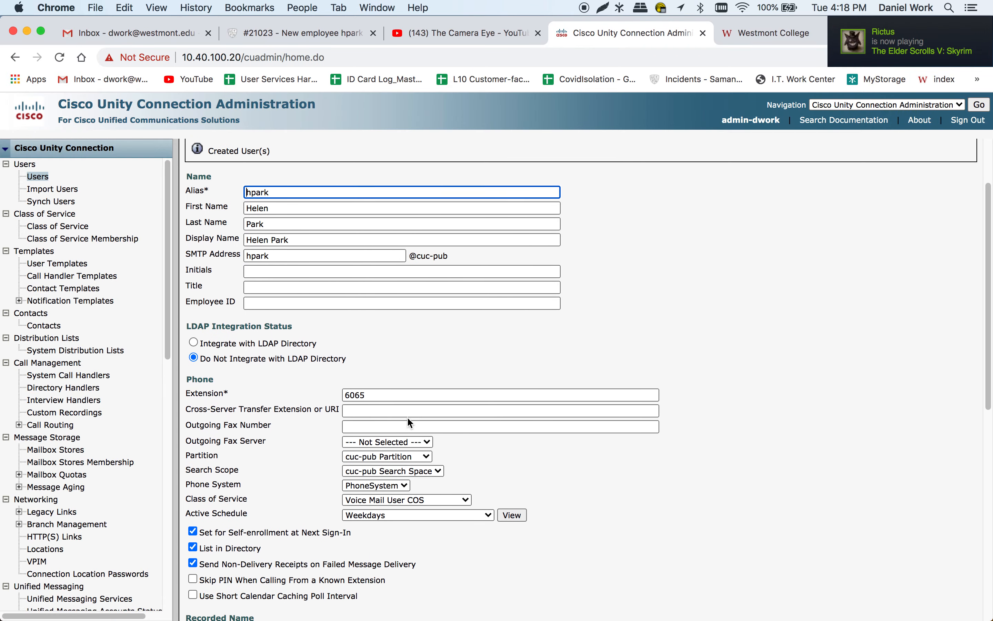
scroll(327, 325, down, 12)
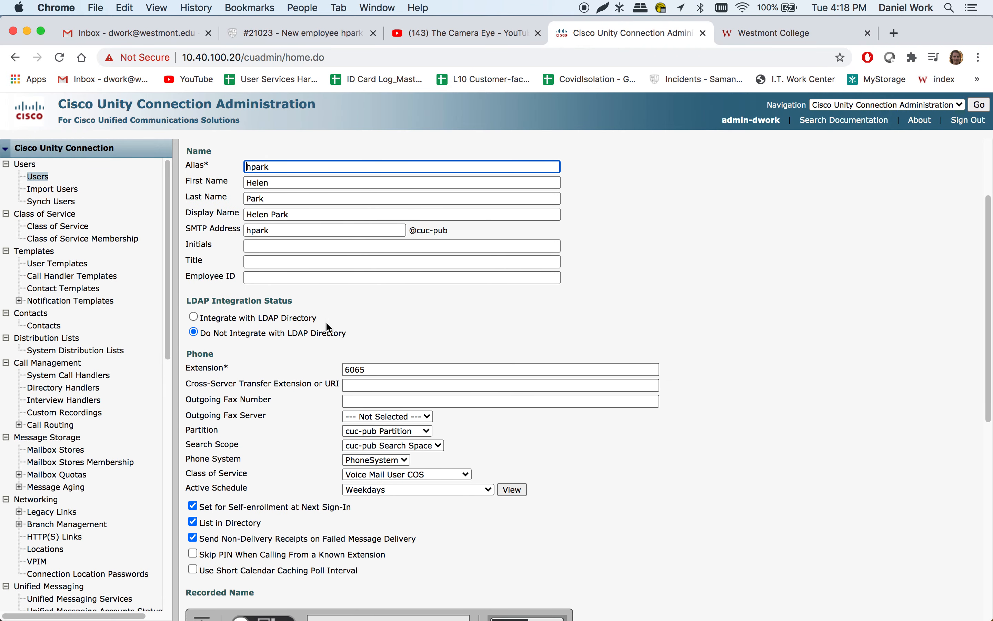
scroll(328, 326, down, 5)
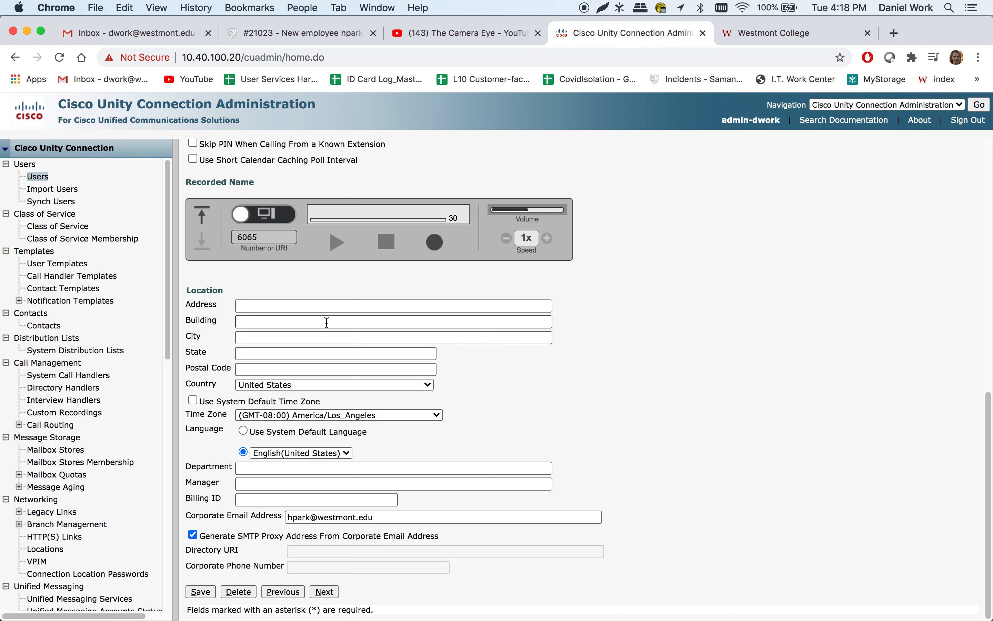
scroll(327, 323, up, 15)
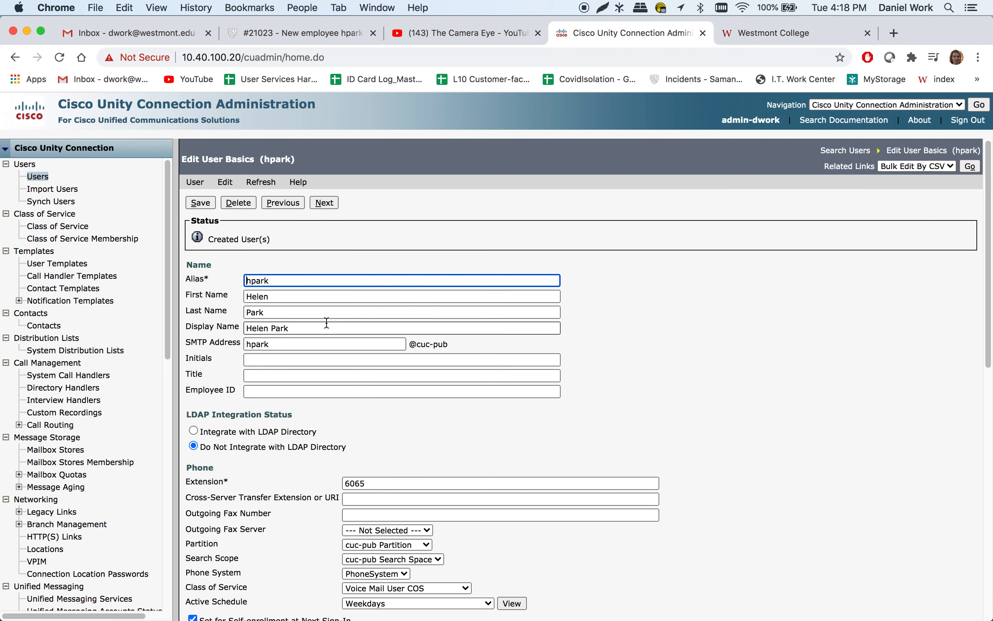
scroll(457, 381, down, 11)
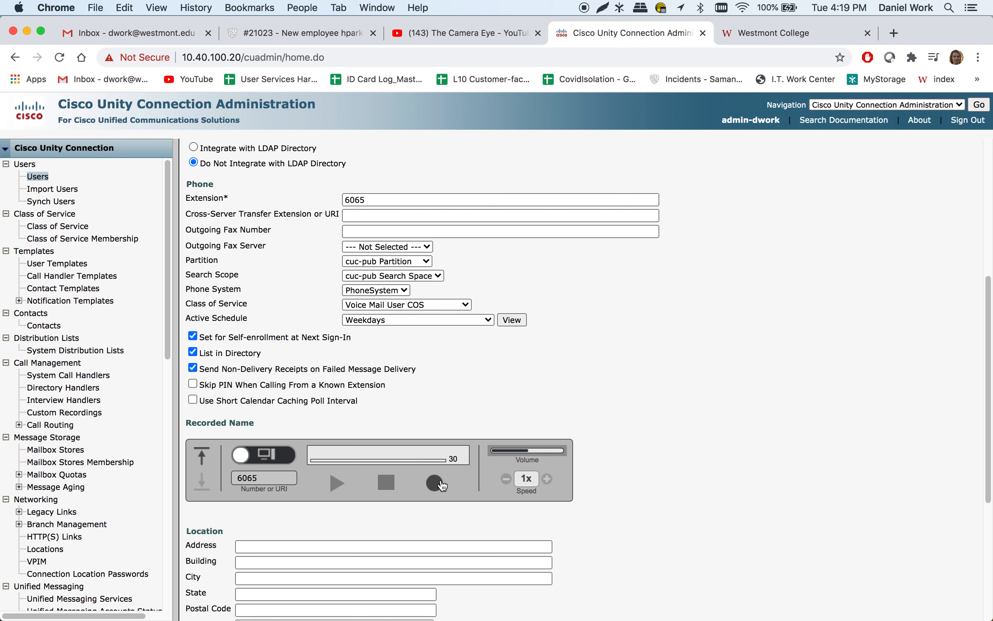
scroll(472, 487, up, 7)
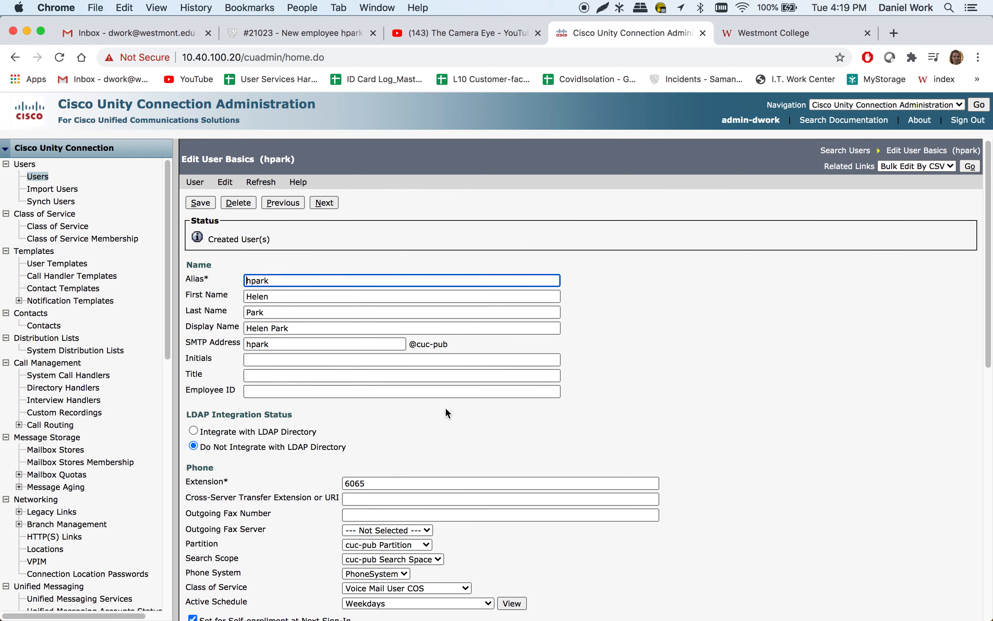
scroll(444, 407, down, 5)
scroll(444, 407, up, 5)
- Set and save a six-digit voicemail PIN on the user's Change Password page
click(222, 181)
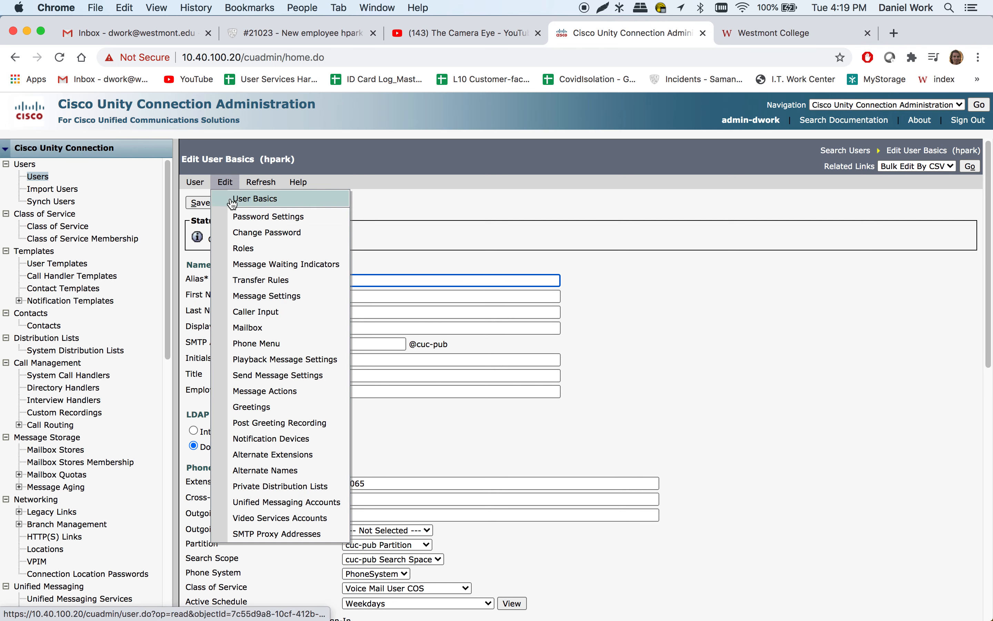
click(235, 239)
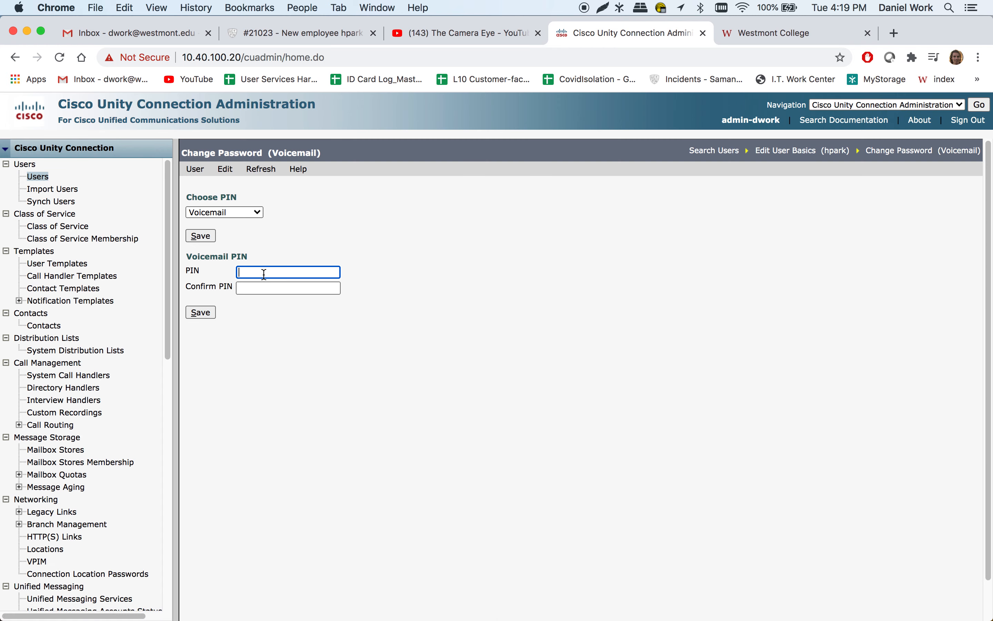
text(••••••)
key(Tab)
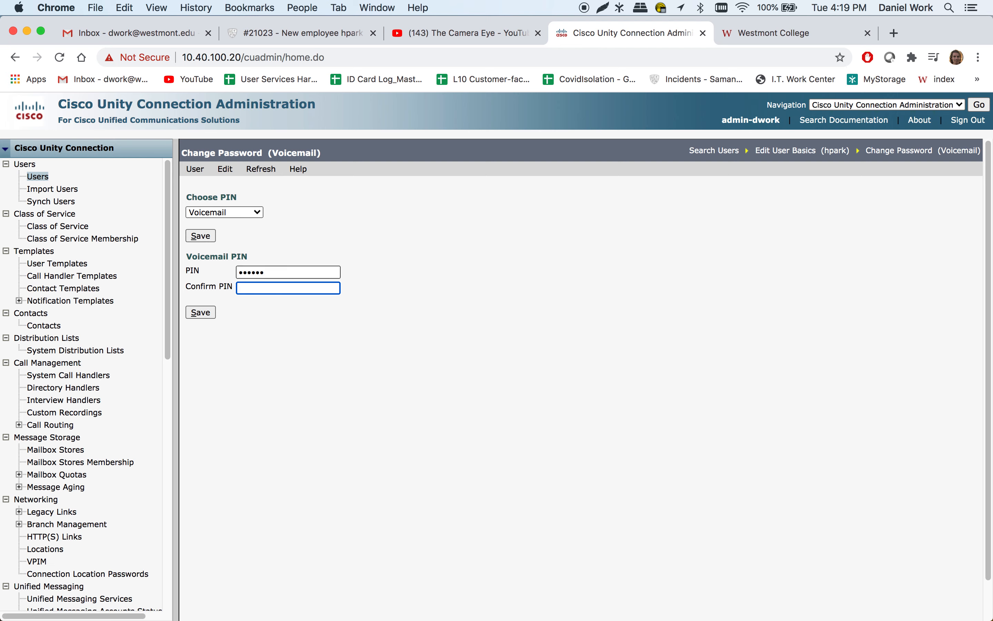
text(••••••)
click(201, 313)
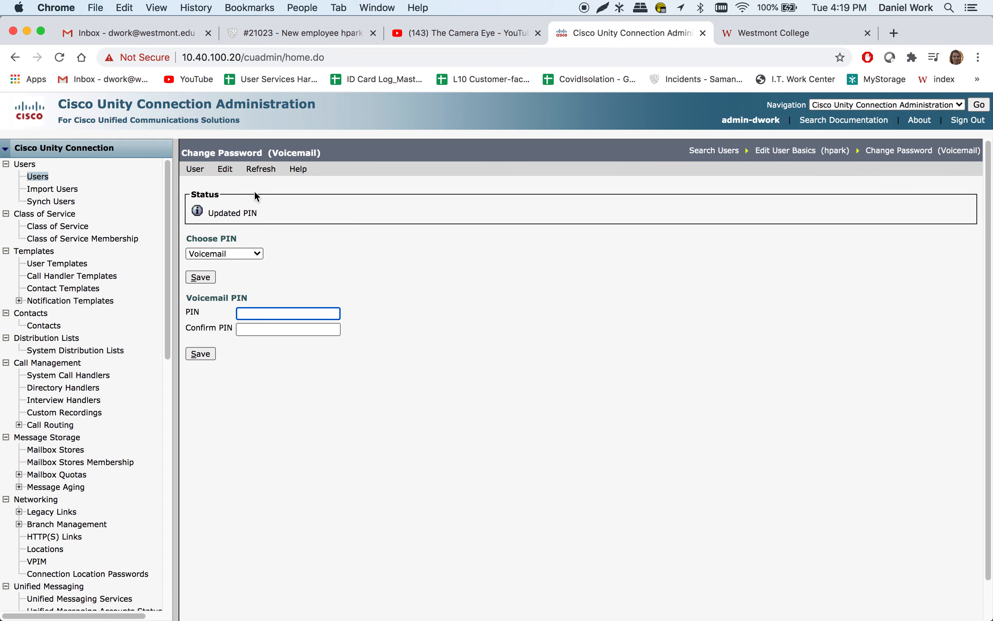
click(226, 170)
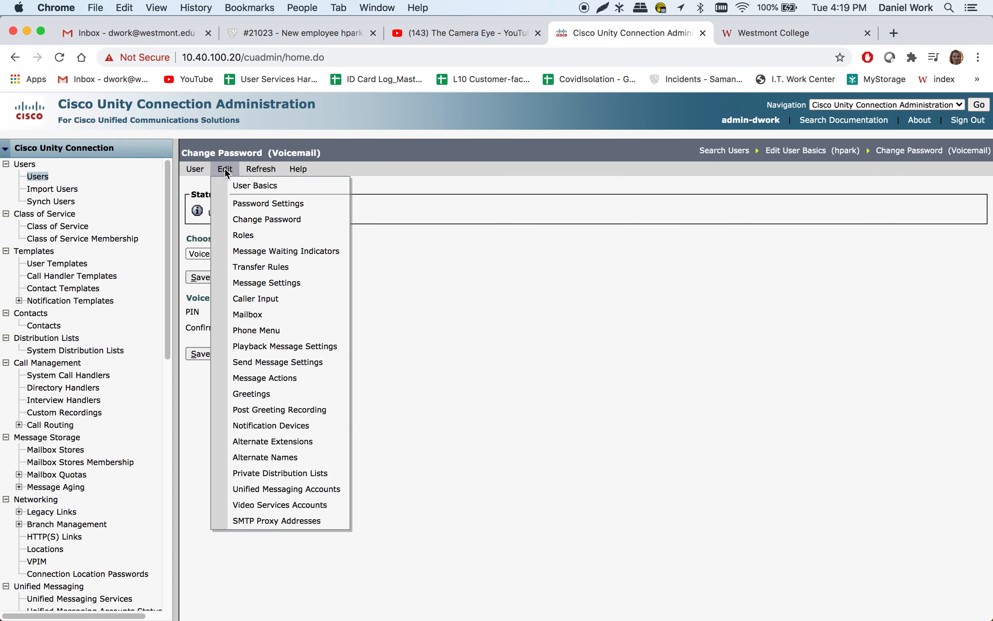
- Save the voicemail PIN policy: must change at next sign-in, never expires
click(236, 202)
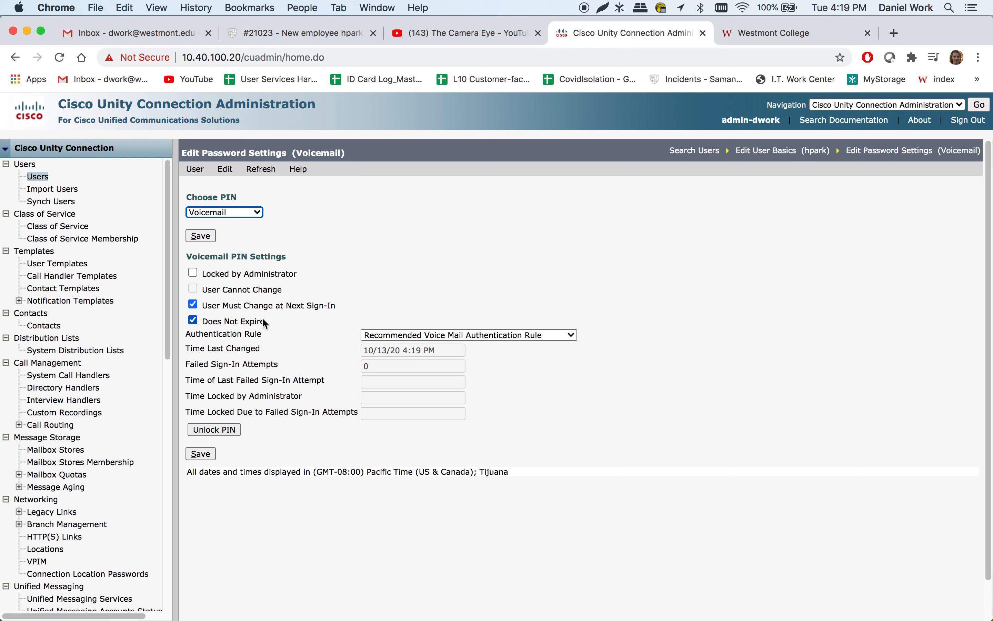
click(208, 456)
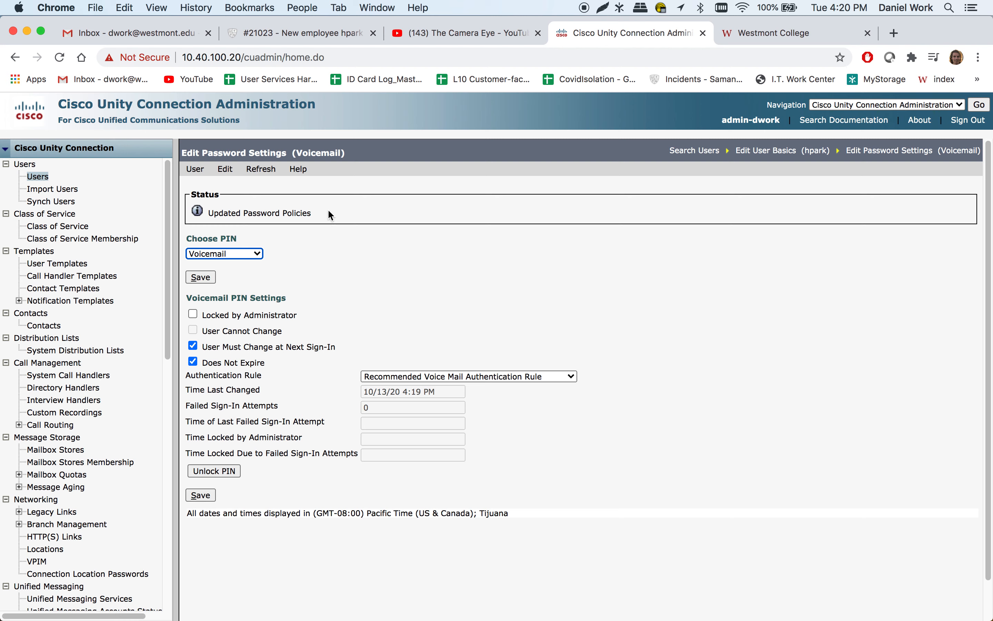
- Post a comment on incident #21023 giving extension 6065, the voicemail PIN, and first-sign-in instructions
click(322, 32)
scroll(274, 295, down, 2)
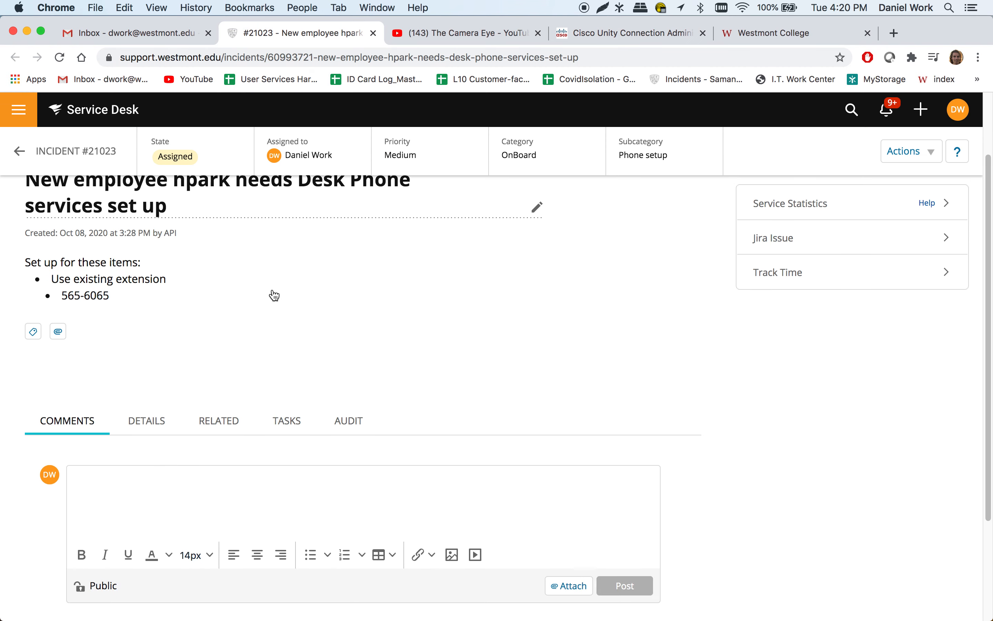
click(211, 480)
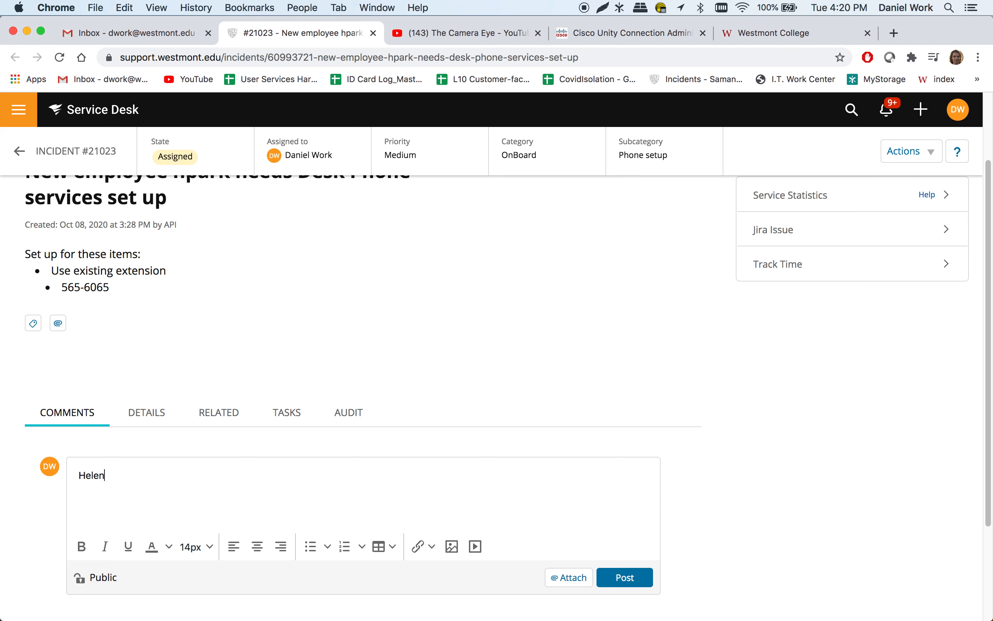
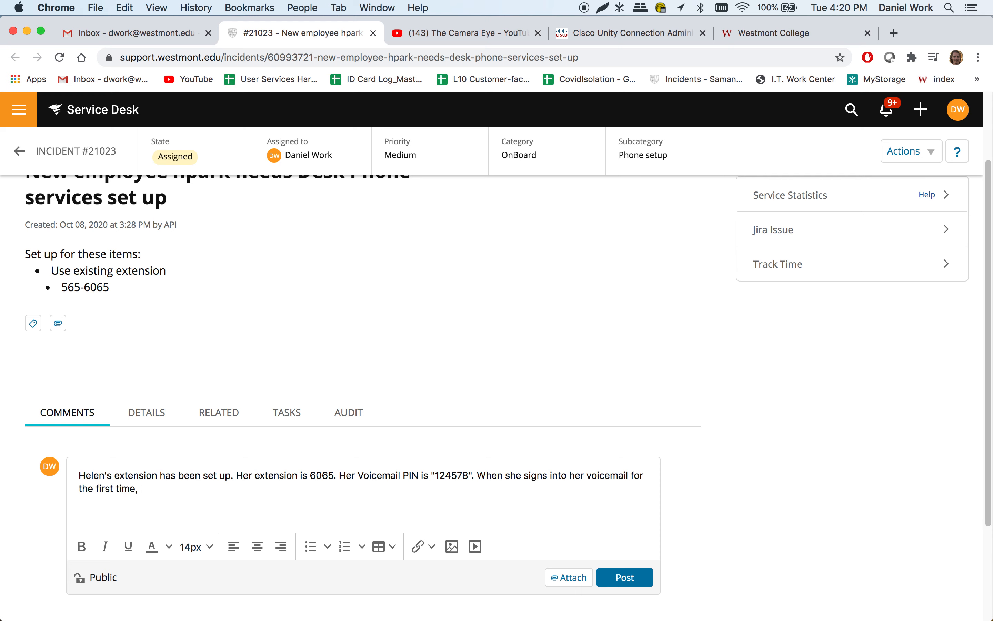
key(BackSpace)
key(BackSpace)
key(BackSpace)
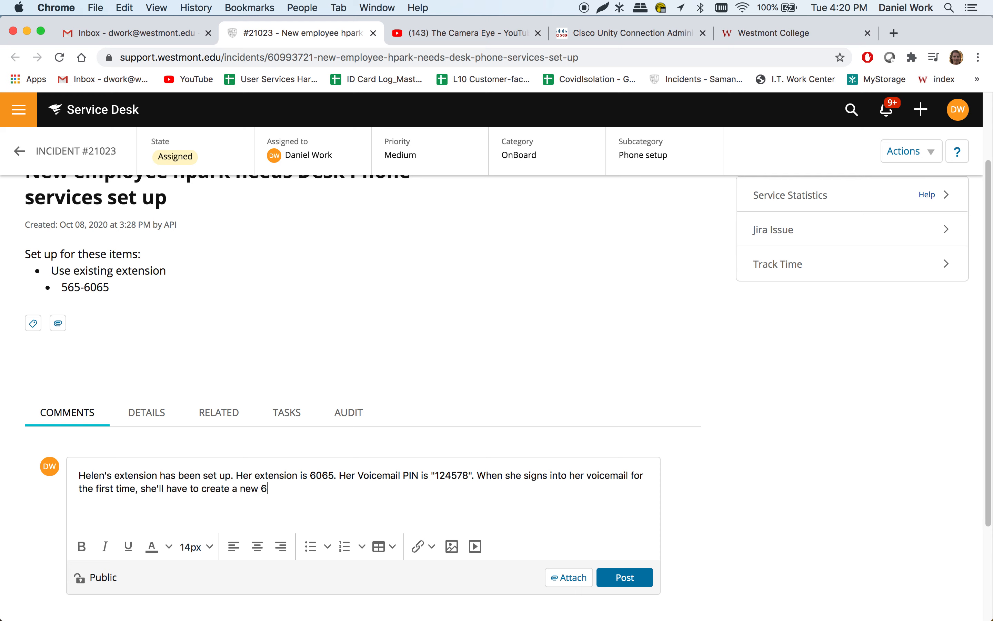
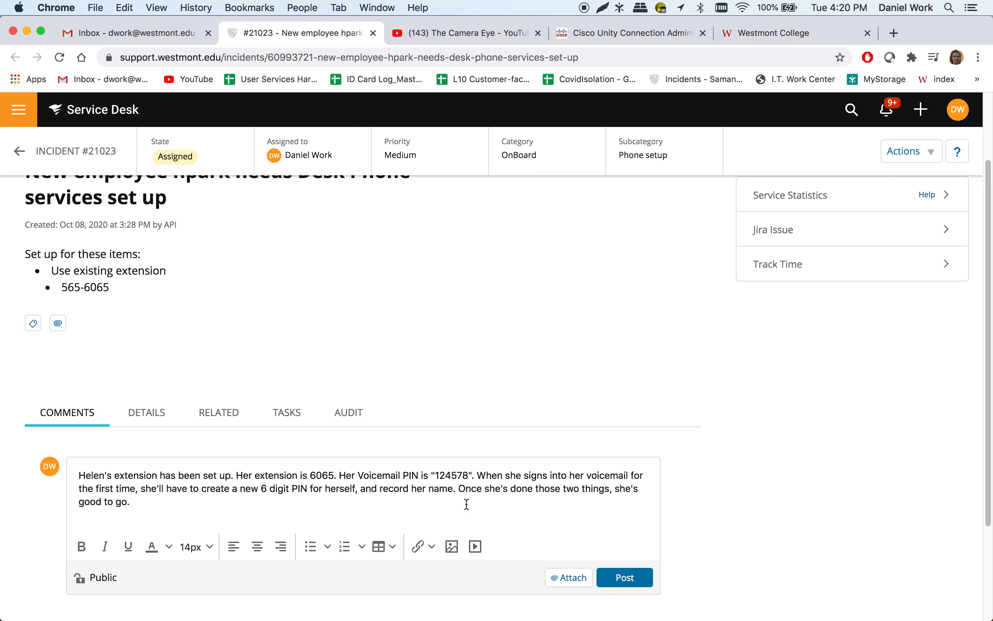
click(624, 577)
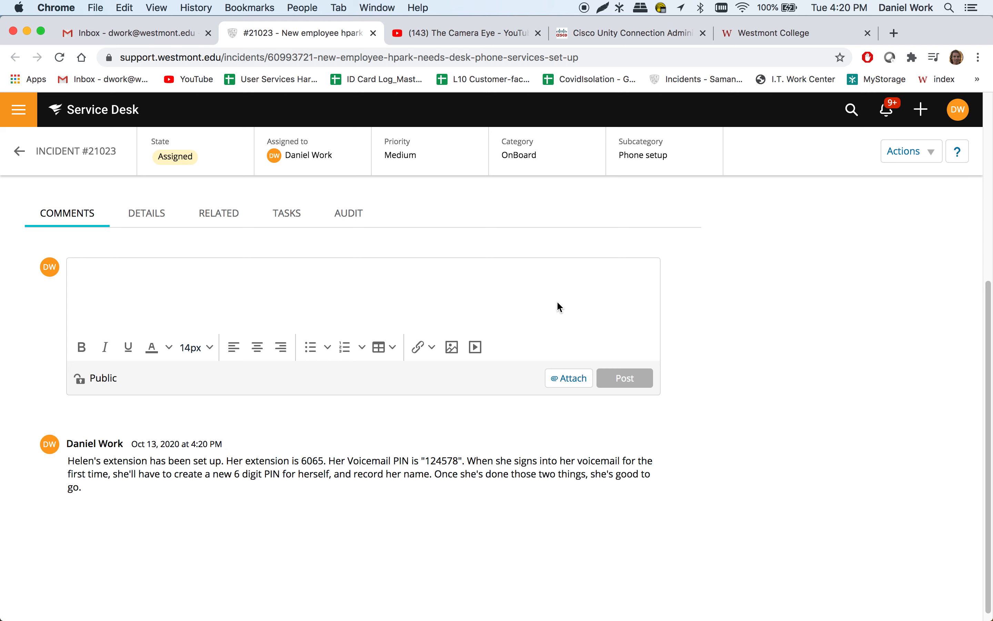
scroll(558, 306, up, 7)
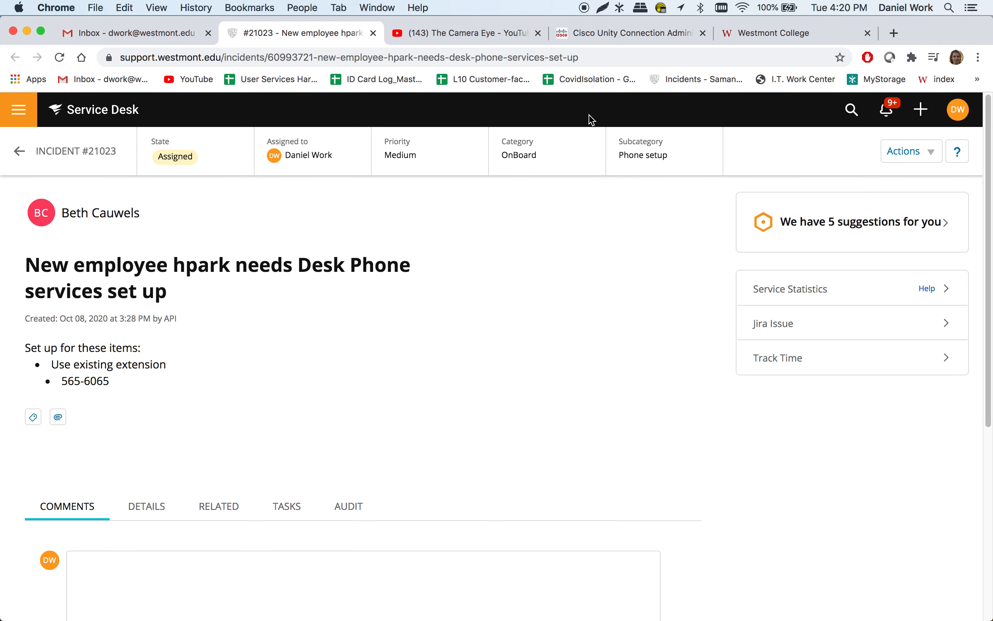